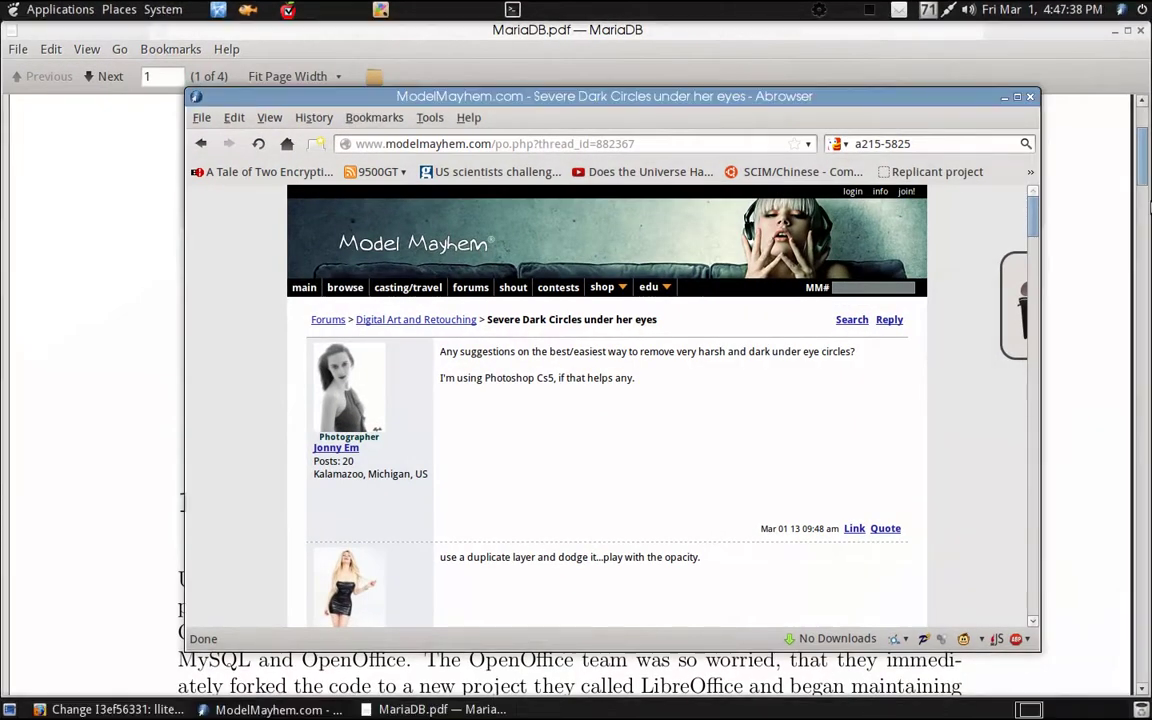
# Step: Scroll the dark-circles thread to the portrait reply and open its Flickr page in a new tab
pyautogui.scroll(-5, 622, 435)
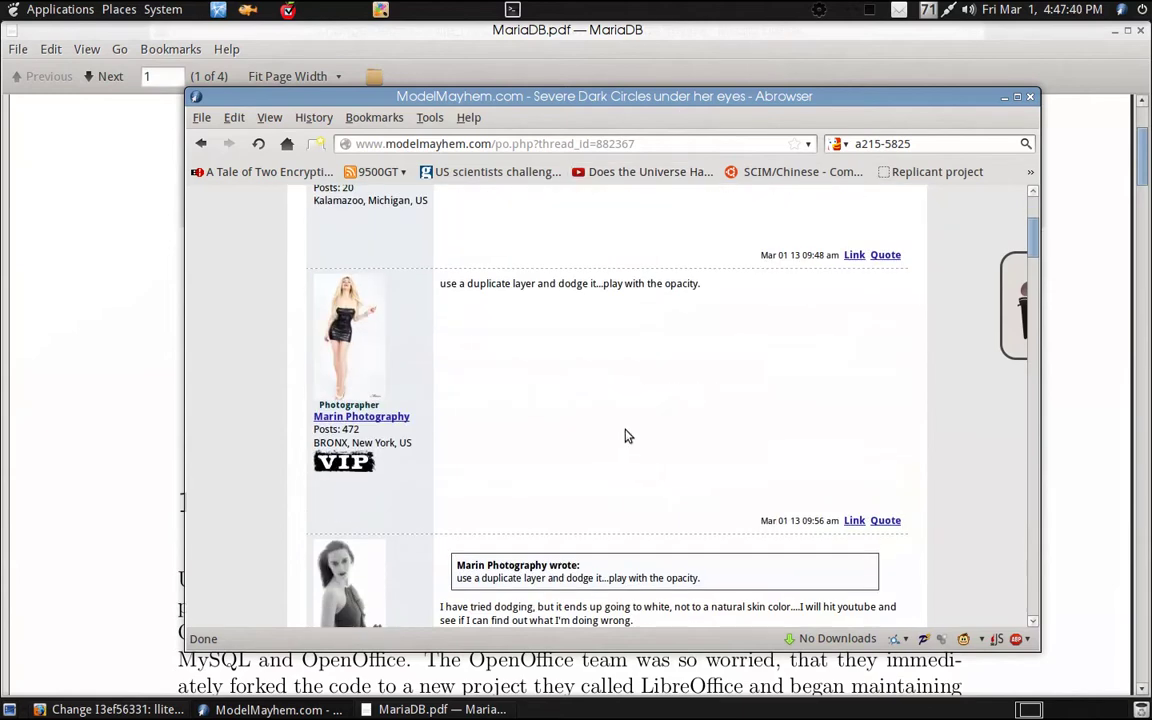
pyautogui.scroll(-7, 622, 435)
pyautogui.scroll(-10, 806, 436)
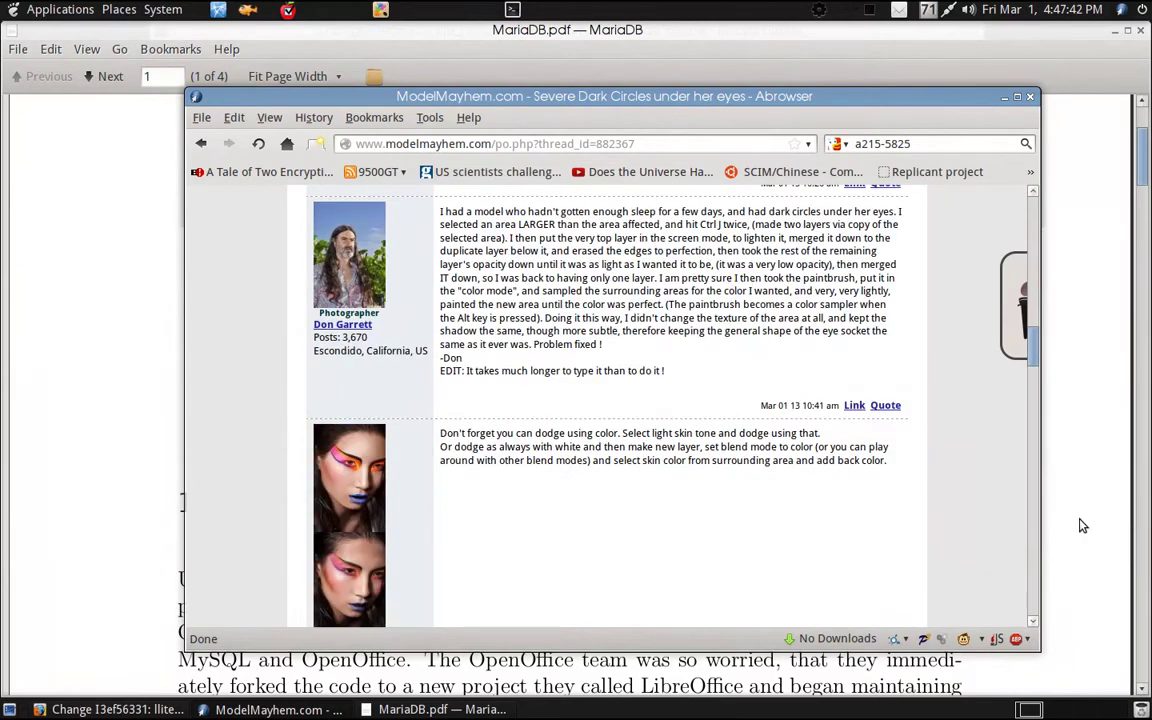
pyautogui.scroll(-3, 861, 483)
pyautogui.scroll(-7, 861, 483)
pyautogui.scroll(-3, 800, 458)
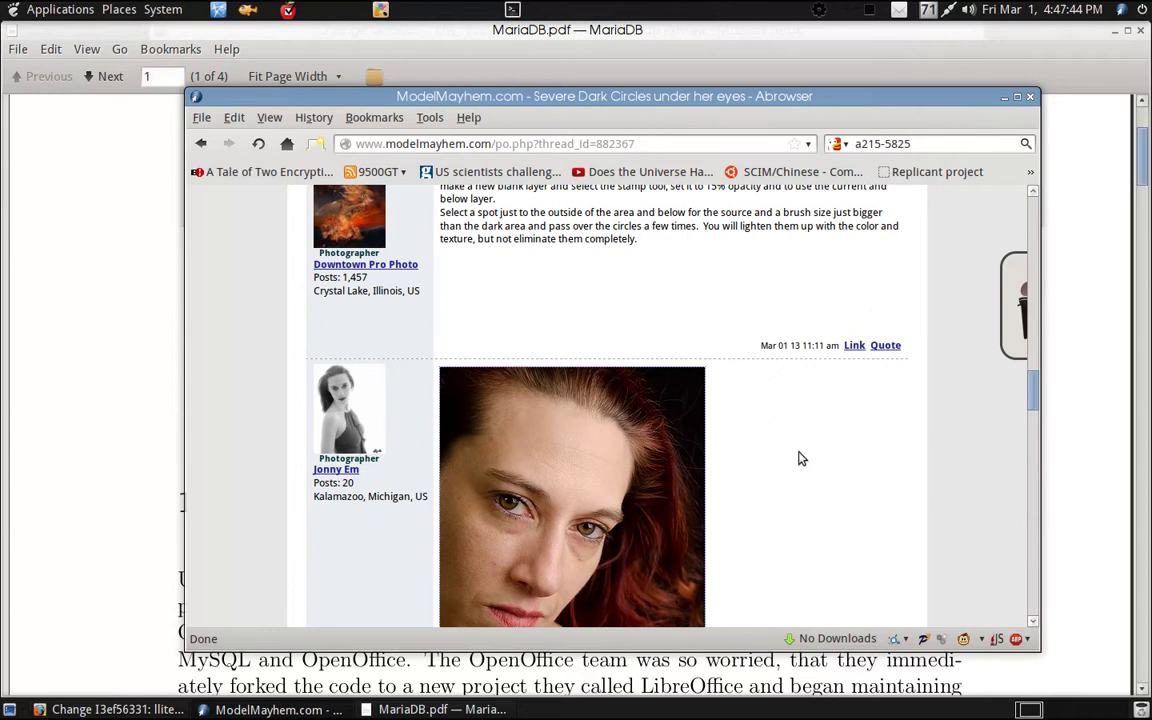
pyautogui.click(562, 412)
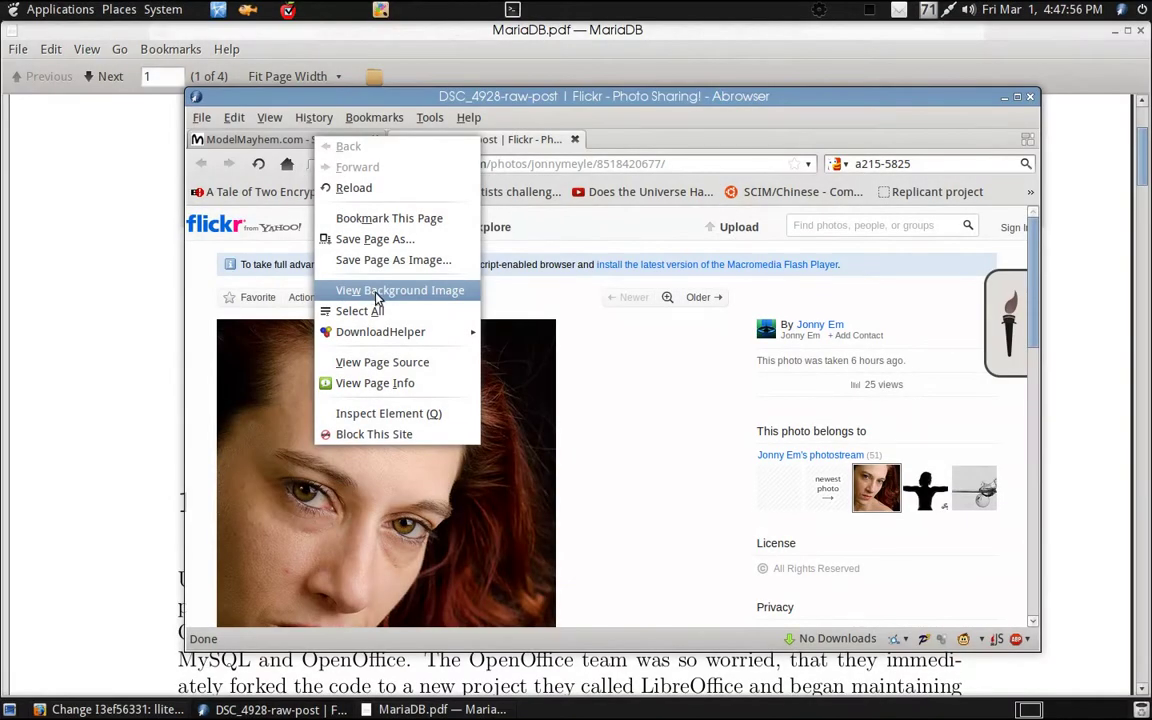
# Step: View Flickr's blank background image, return to the photo page, and bring up its context menu
pyautogui.click(410, 291)
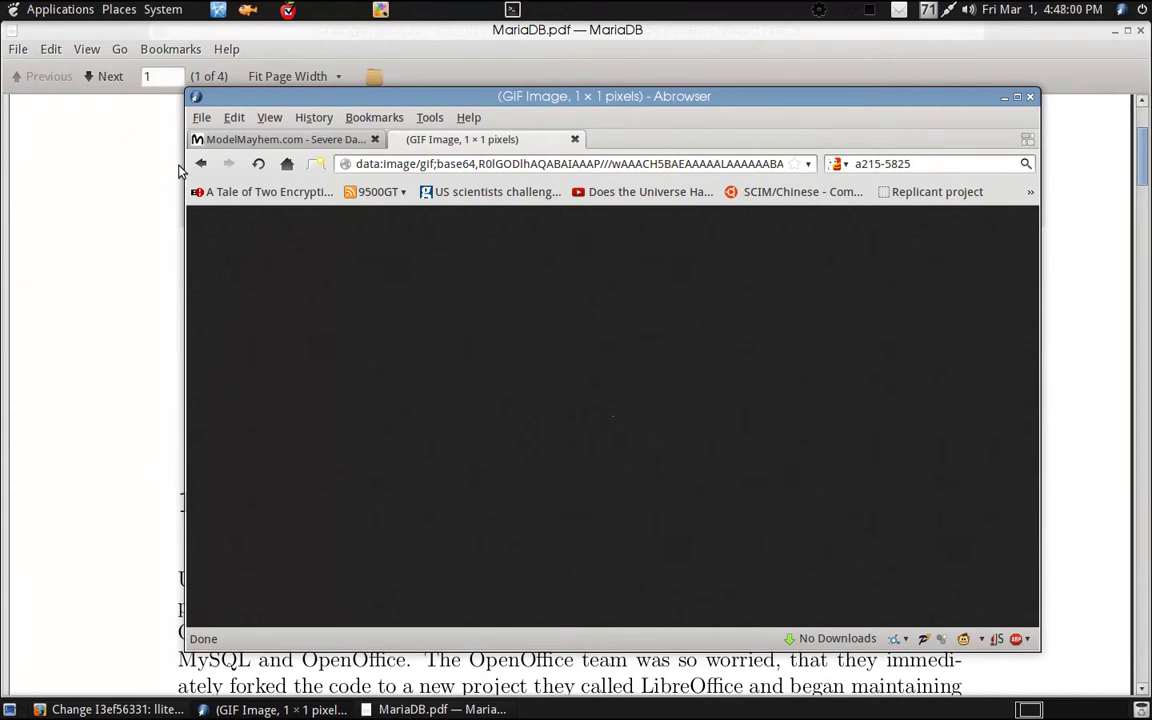
pyautogui.click(200, 163)
pyautogui.rightClick(461, 400)
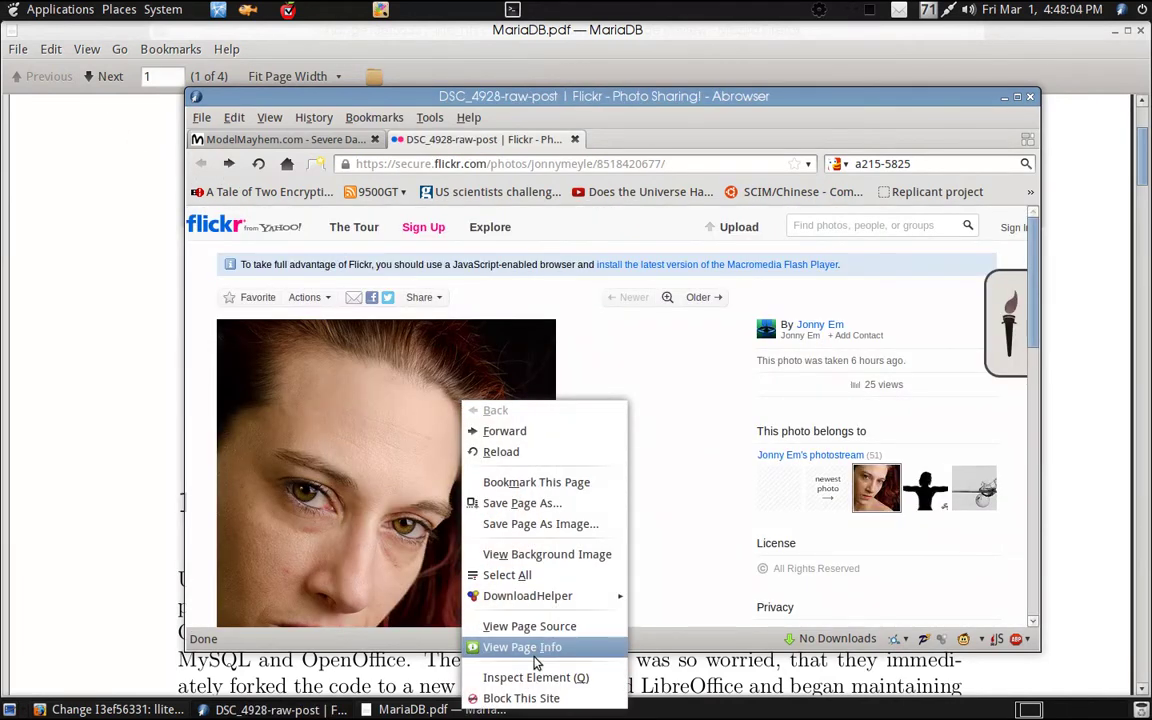
# Step: Open Page Info's Media list and preview the first entries, including the data image and Flickr logo
pyautogui.click(537, 648)
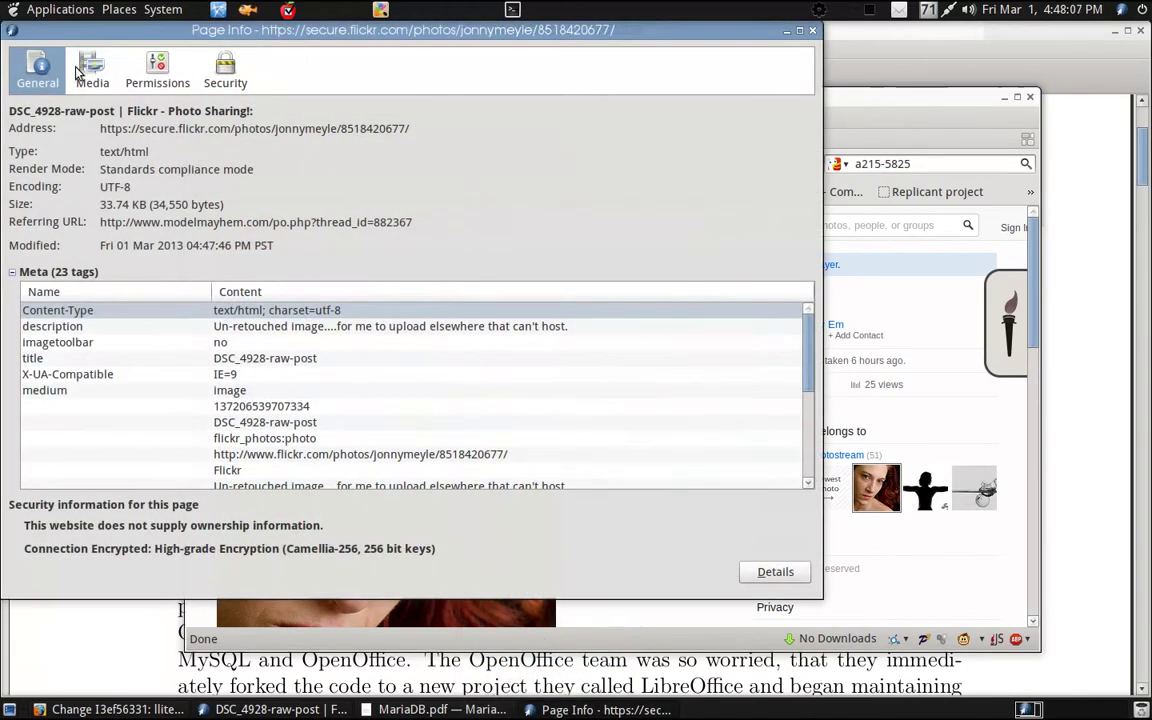
pyautogui.click(90, 70)
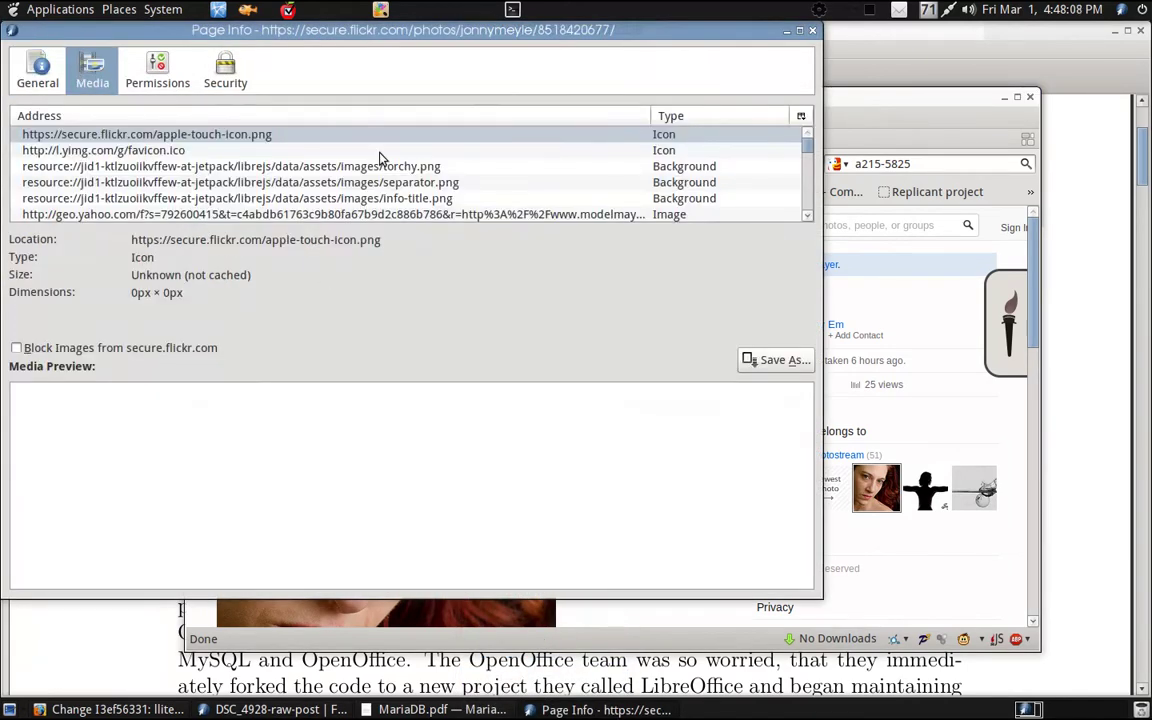
pyautogui.scroll(-1, 380, 177)
pyautogui.click(340, 166)
pyautogui.click(368, 186)
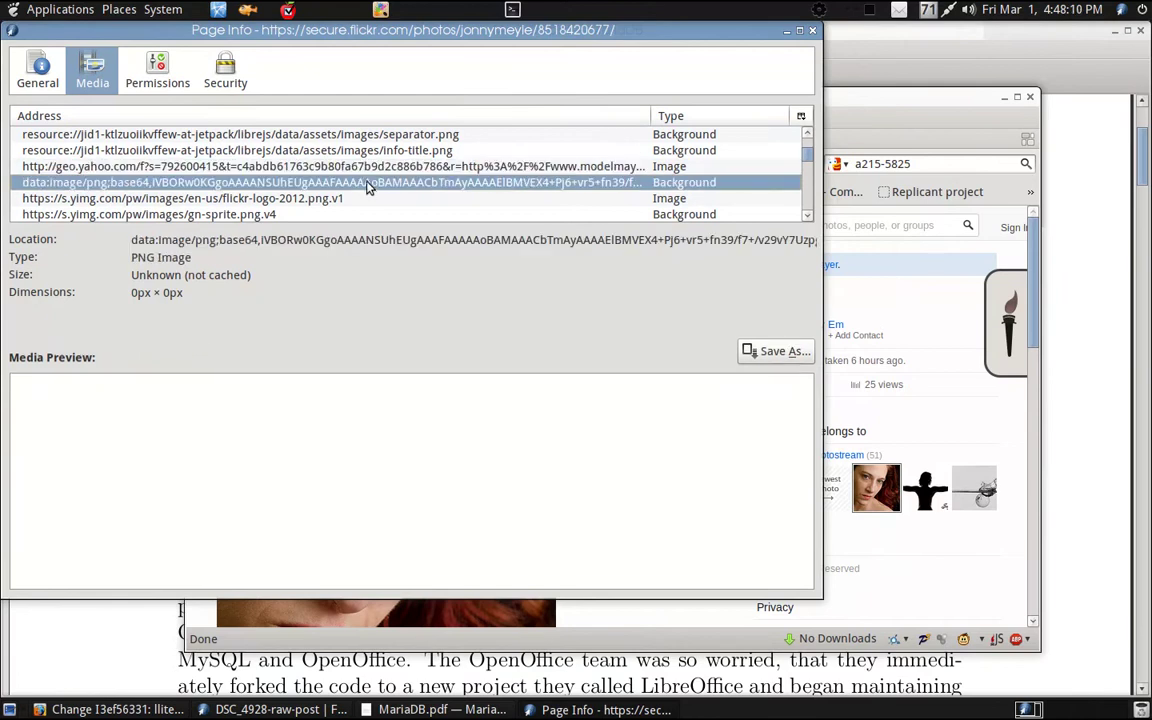
pyautogui.click(318, 196)
pyautogui.scroll(-1, 306, 196)
pyautogui.click(308, 197)
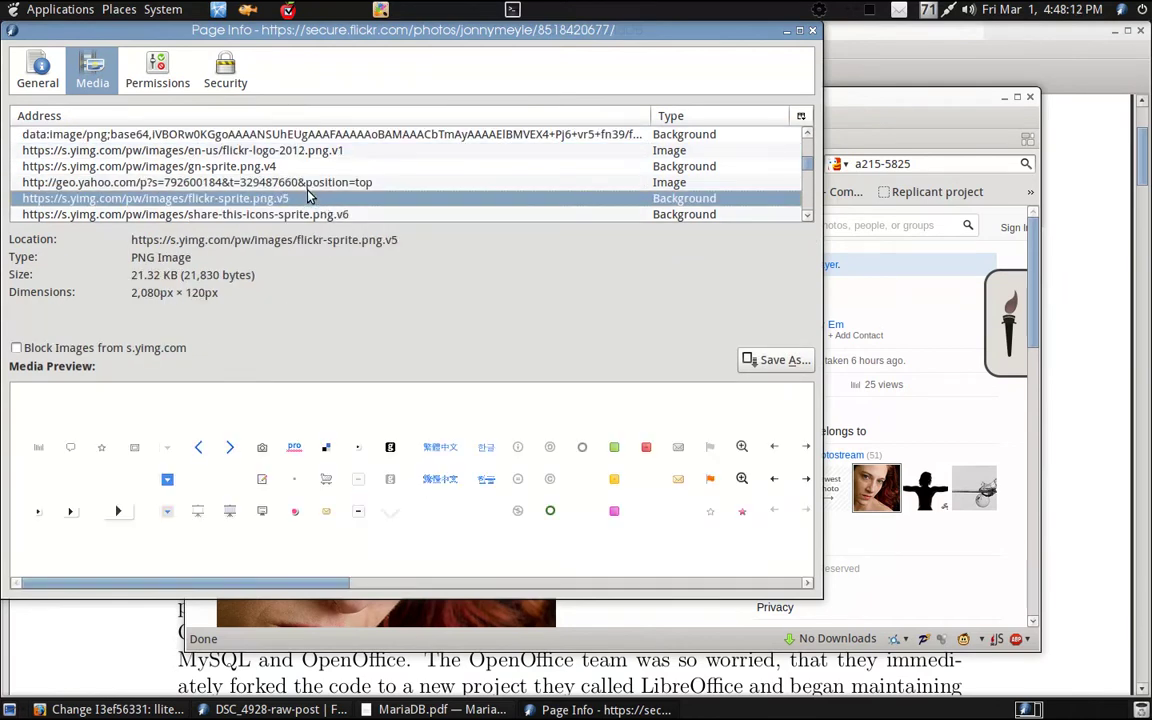
pyautogui.click(281, 163)
pyautogui.scroll(-5, 313, 187)
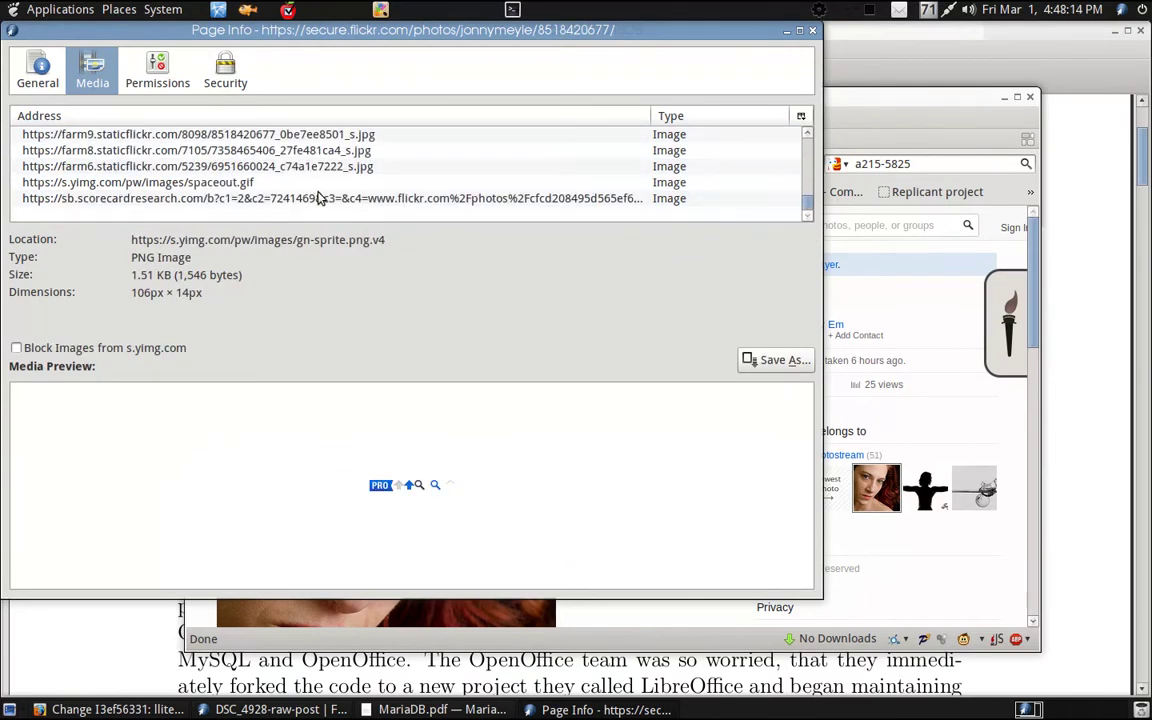
pyautogui.click(318, 197)
pyautogui.press('Up')
pyautogui.press('Up')
pyautogui.press('Up')
pyautogui.press('Up')
pyautogui.press('Up')
pyautogui.press('Up')
pyautogui.press('Up')
pyautogui.press('Up')
pyautogui.press('Up')
pyautogui.press('Up')
pyautogui.press('Up')
pyautogui.press('Down')
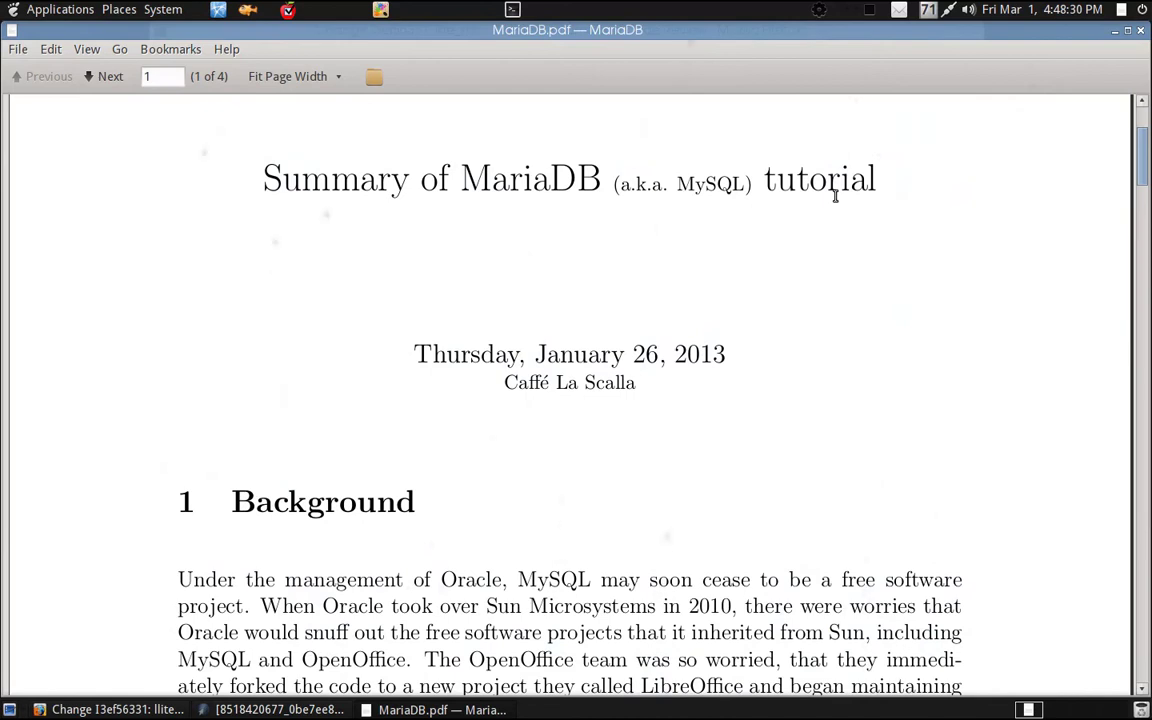
# Step: Launch GIMP from Applications > Graphics
pyautogui.click(8, 9)
pyautogui.moveTo(165, 83)
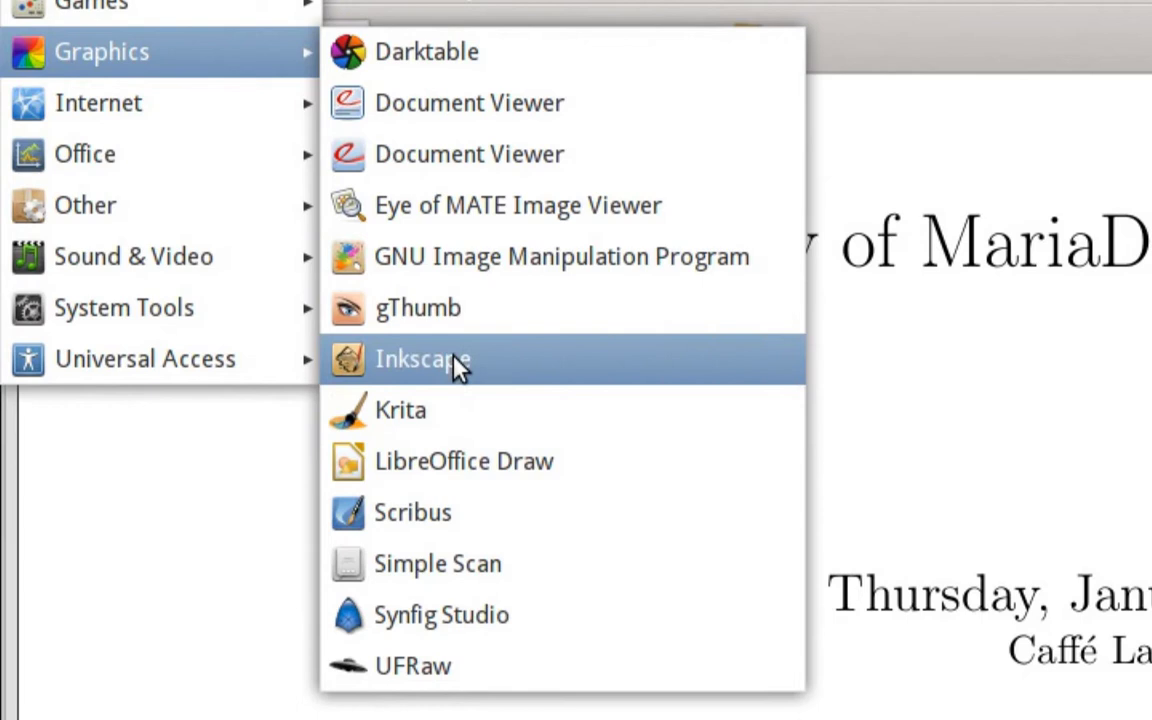
pyautogui.click(214, 184)
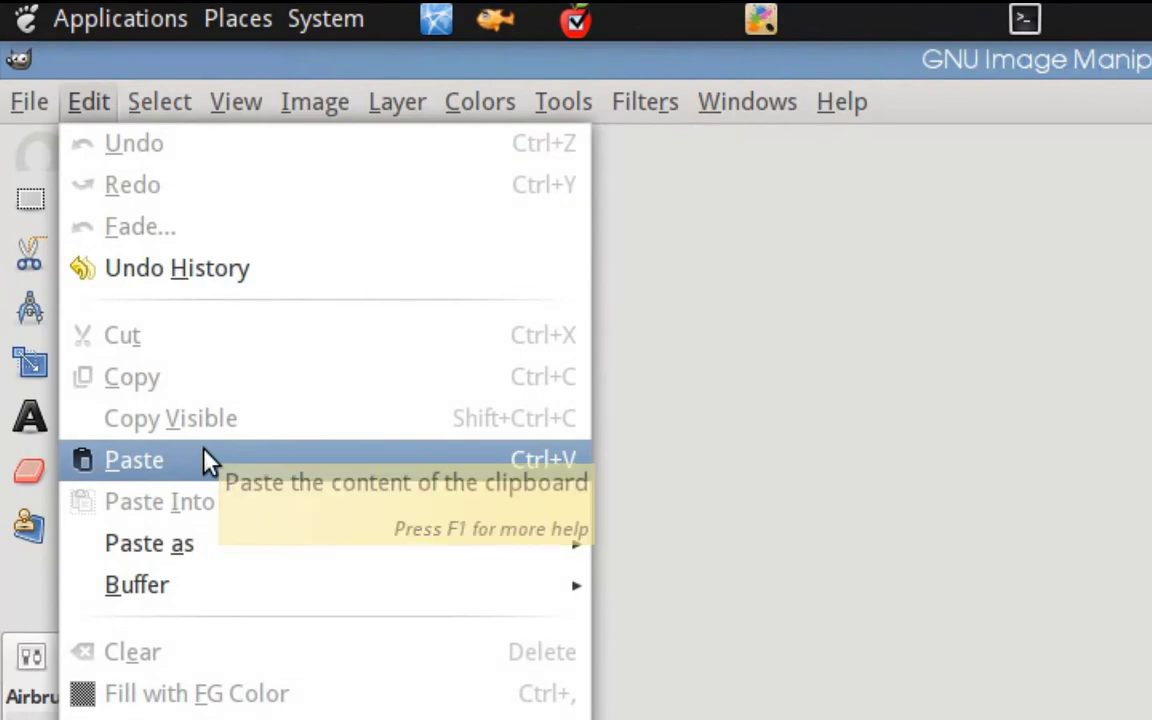
# Step: Paste the portrait as a new image and split it with Wavelet decompose
pyautogui.click(204, 450)
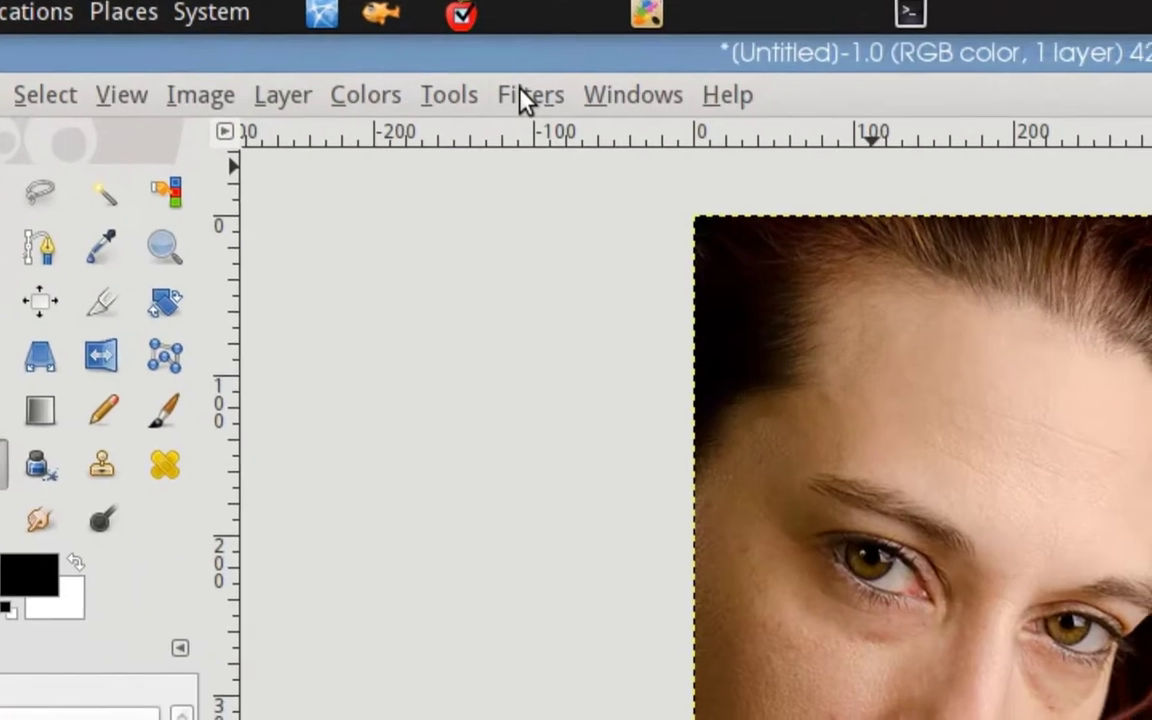
pyautogui.click(322, 51)
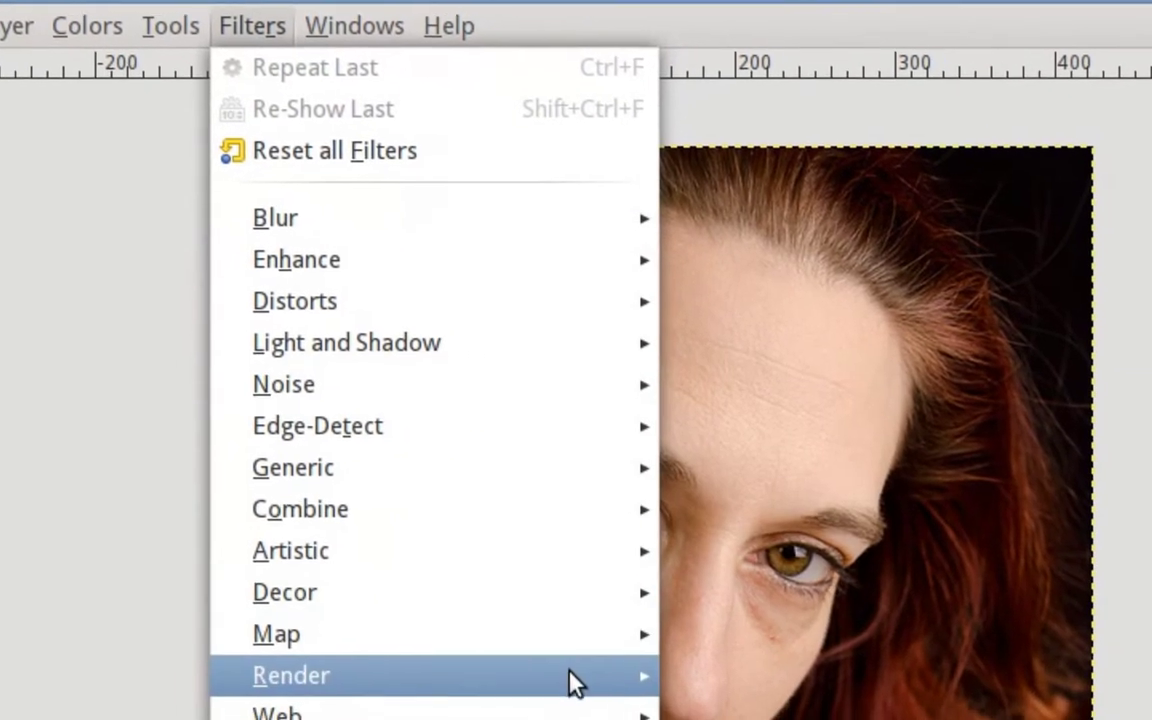
pyautogui.moveTo(276, 463)
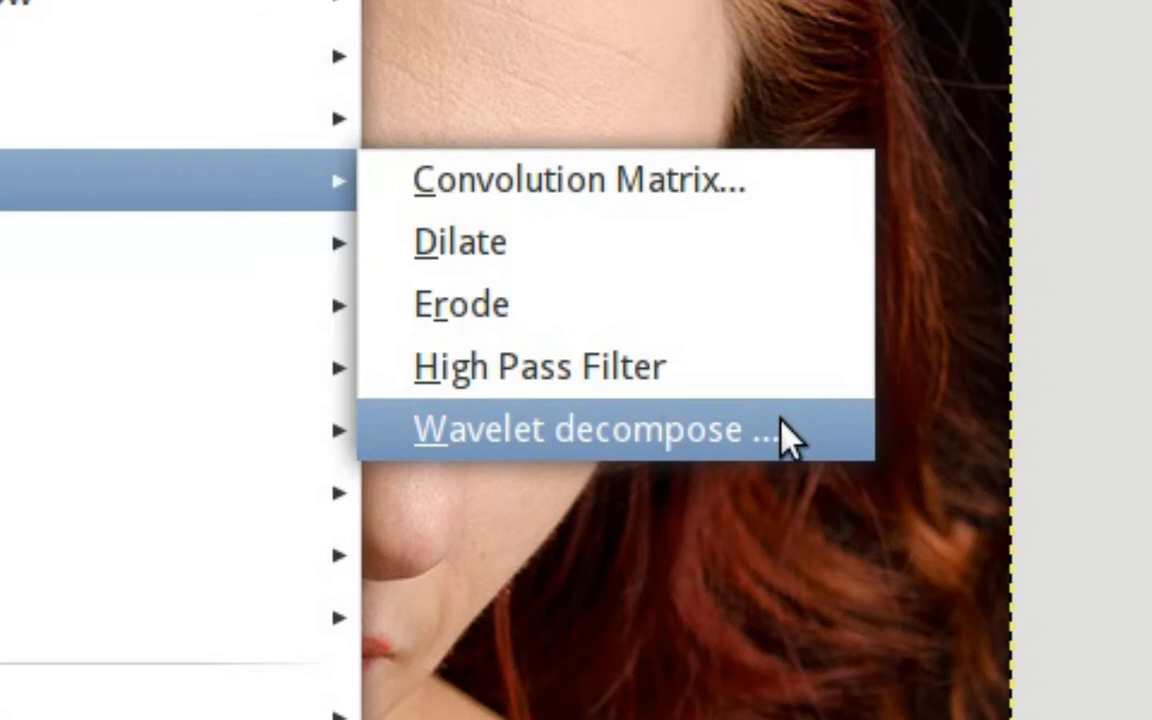
pyautogui.click(780, 430)
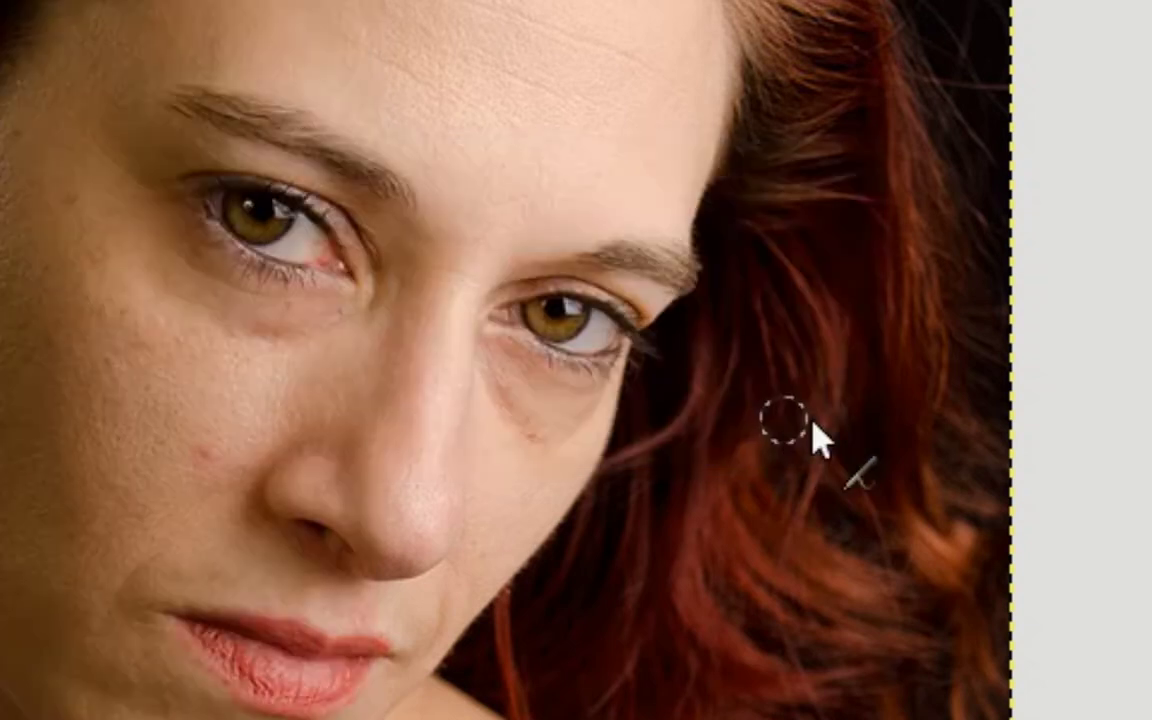
pyautogui.click(795, 600)
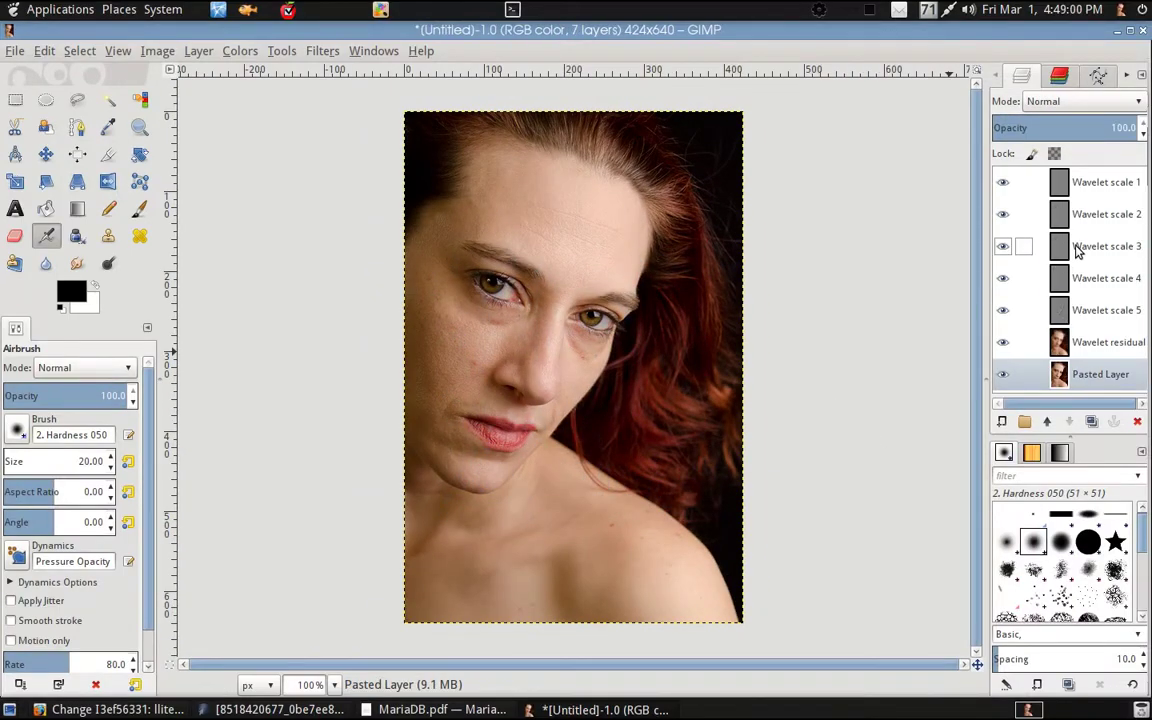
# Step: Show Wavelet scale 3 on its own and zoom in on the face
pyautogui.click(1040, 250)
pyautogui.keyDown('shift'); pyautogui.click(1003, 247); pyautogui.keyUp('shift')
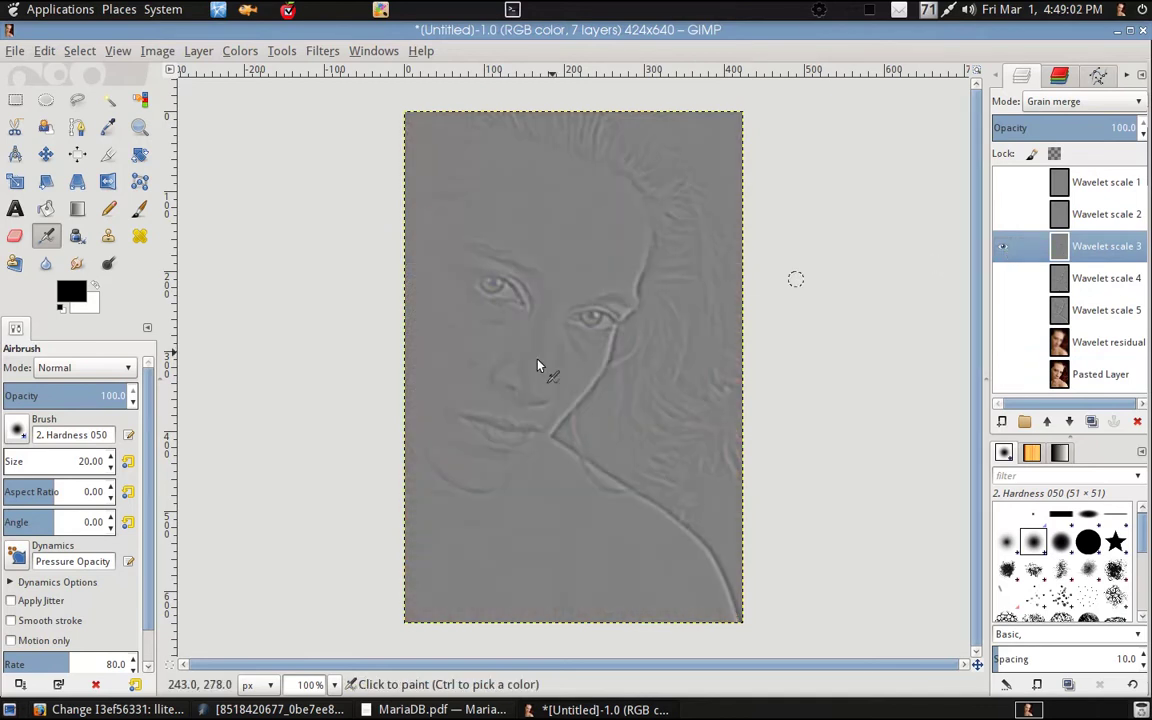
pyautogui.press('+')
pyautogui.press('+')
pyautogui.press('+')
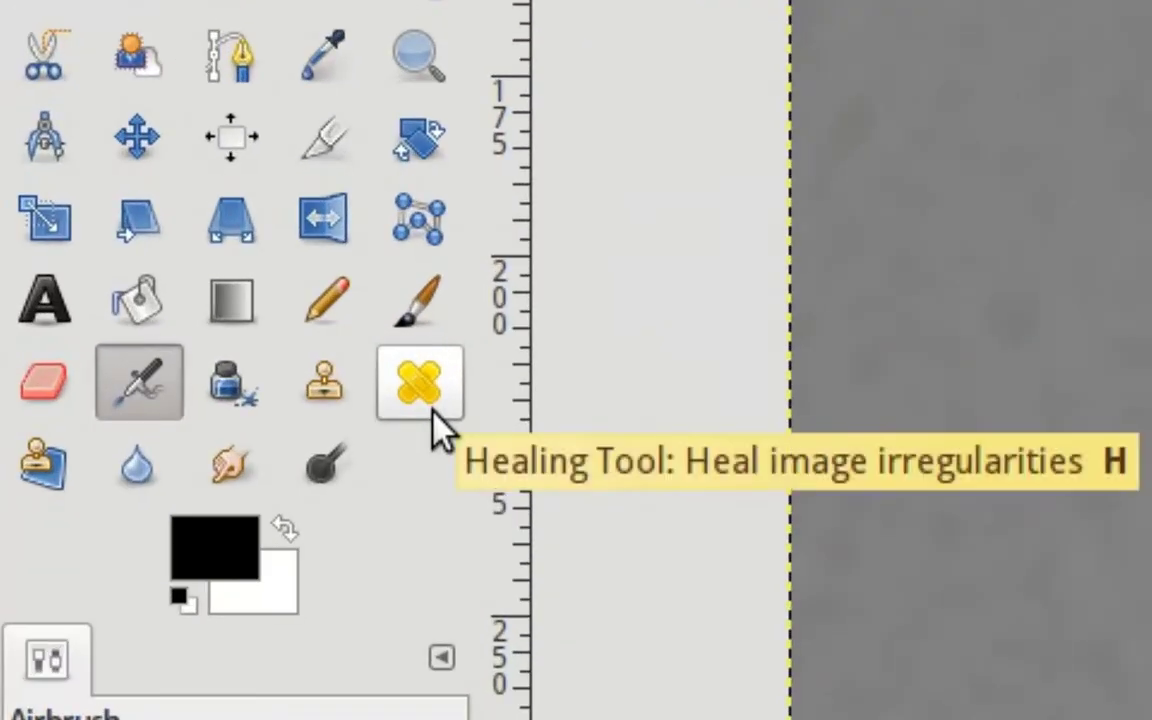
# Step: Choose the Heal tool with the 2. Hardness 100 brush and pan to the face
pyautogui.click(434, 410)
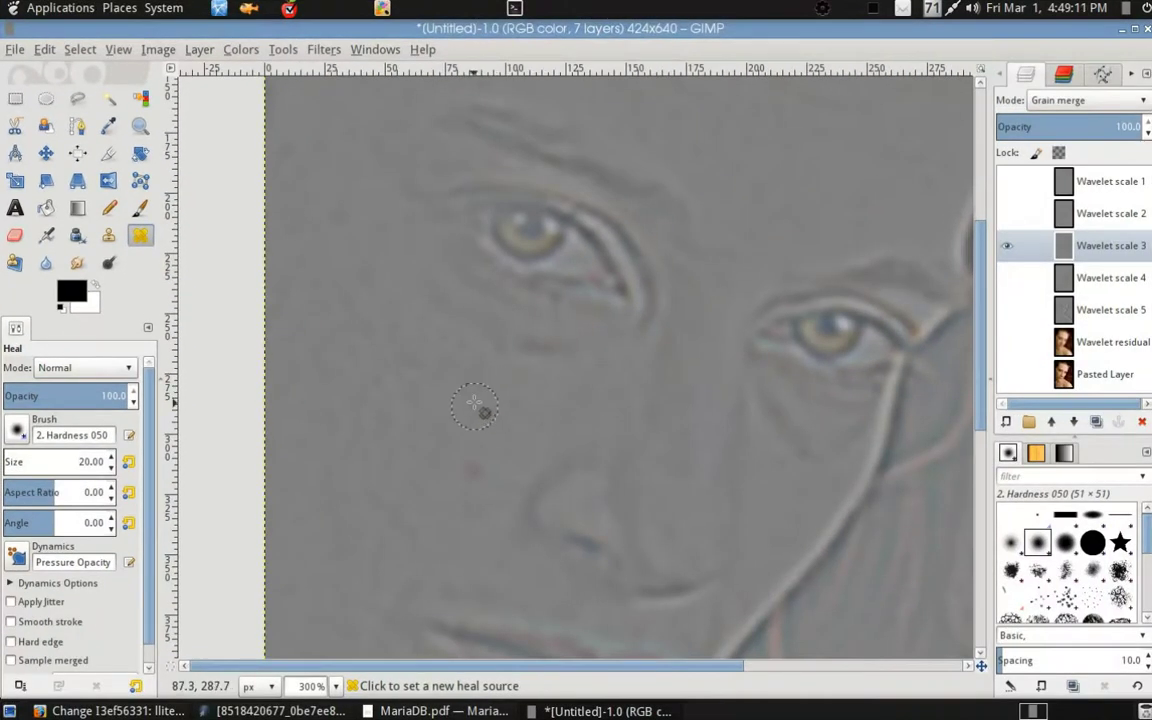
pyautogui.keyDown('ctrl'); pyautogui.click(474, 400); pyautogui.keyUp('ctrl')
pyautogui.click(16, 430)
pyautogui.click(57, 446)
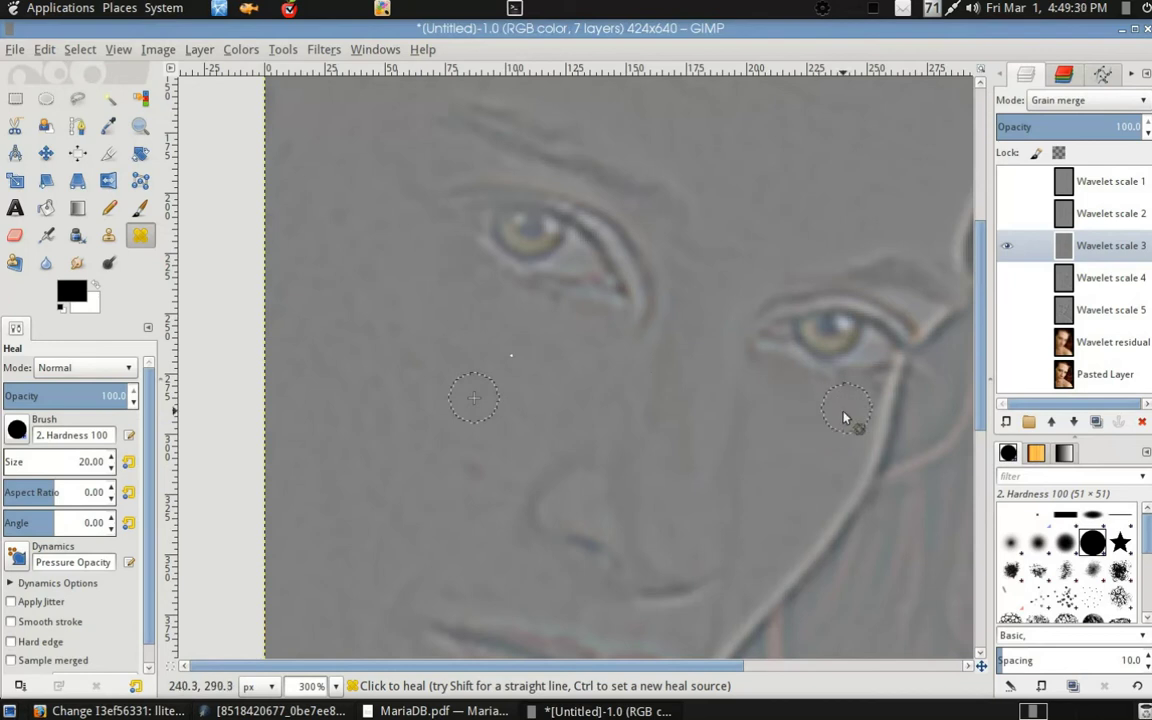
pyautogui.keyDown('ctrl'); pyautogui.scroll(1, 850, 480); pyautogui.keyUp('ctrl')
pyautogui.keyDown('ctrl'); pyautogui.scroll(1, 630, 522); pyautogui.keyUp('ctrl')
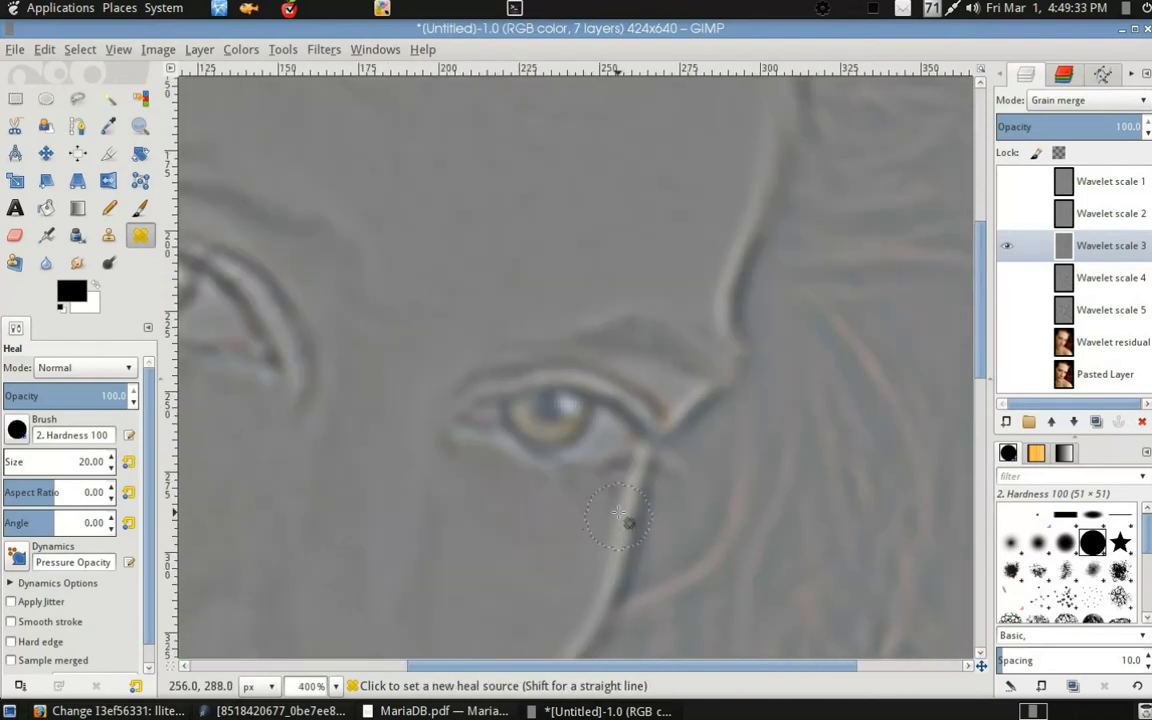
pyautogui.keyDown('ctrl'); pyautogui.scroll(2, 336, 497); pyautogui.keyUp('ctrl')
pyautogui.moveTo(336, 497); pyautogui.dragTo(522, 334)
# Step: Set the heal brush size to 8
pyautogui.click(13, 457)
pyautogui.write('8')
pyautogui.press('Return')
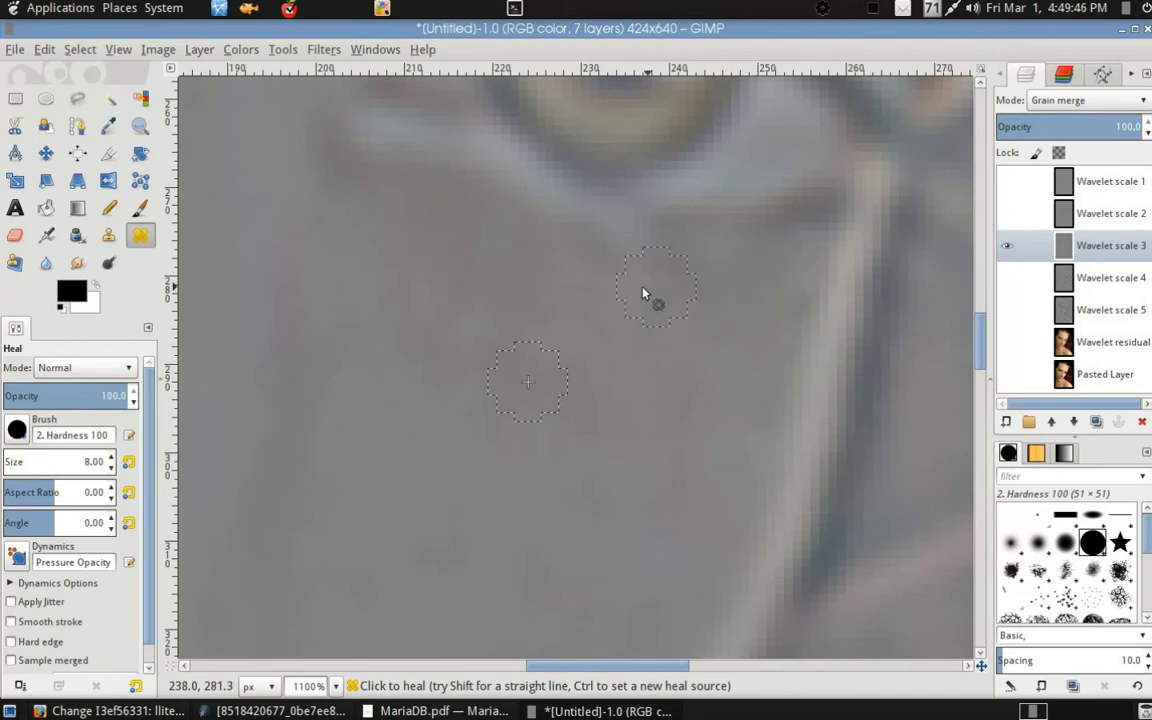
pyautogui.scroll(-2, 612, 327)
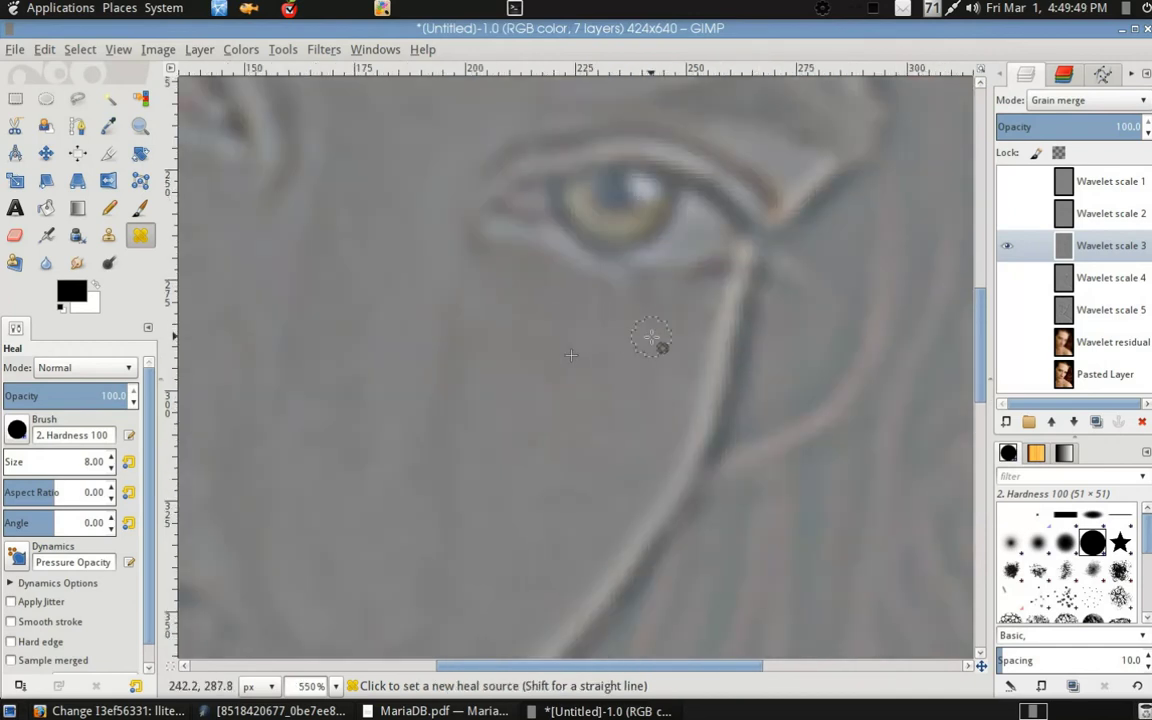
# Step: Solo Wavelet scale 4 and heal the under-eye shadow with the brush enlarged to 20
pyautogui.click(1101, 279)
pyautogui.click(1006, 280)
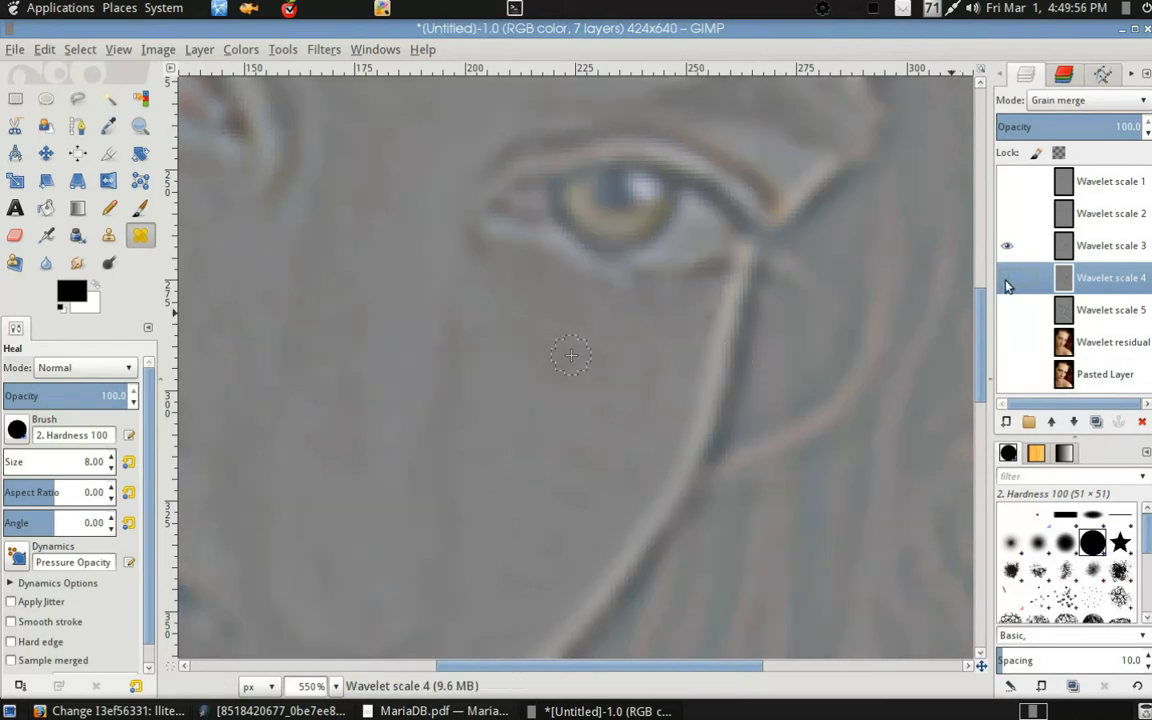
pyautogui.click(1006, 282)
pyautogui.click(1006, 250)
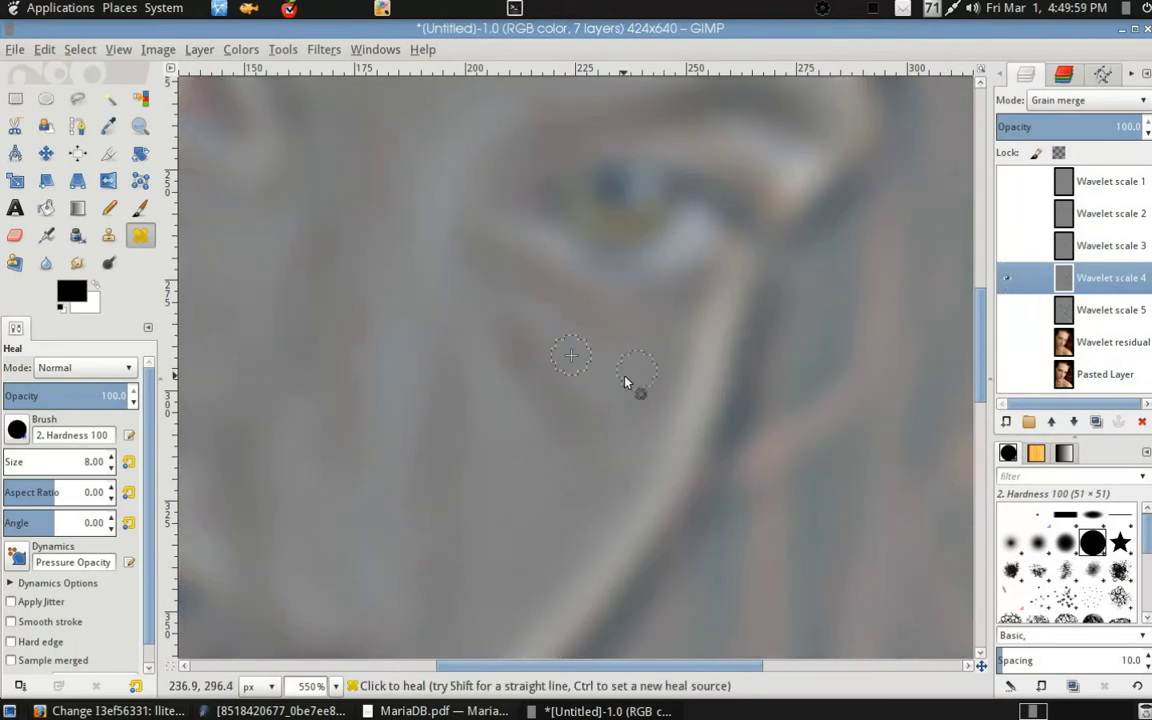
pyautogui.hscroll(-10, 902, 386)
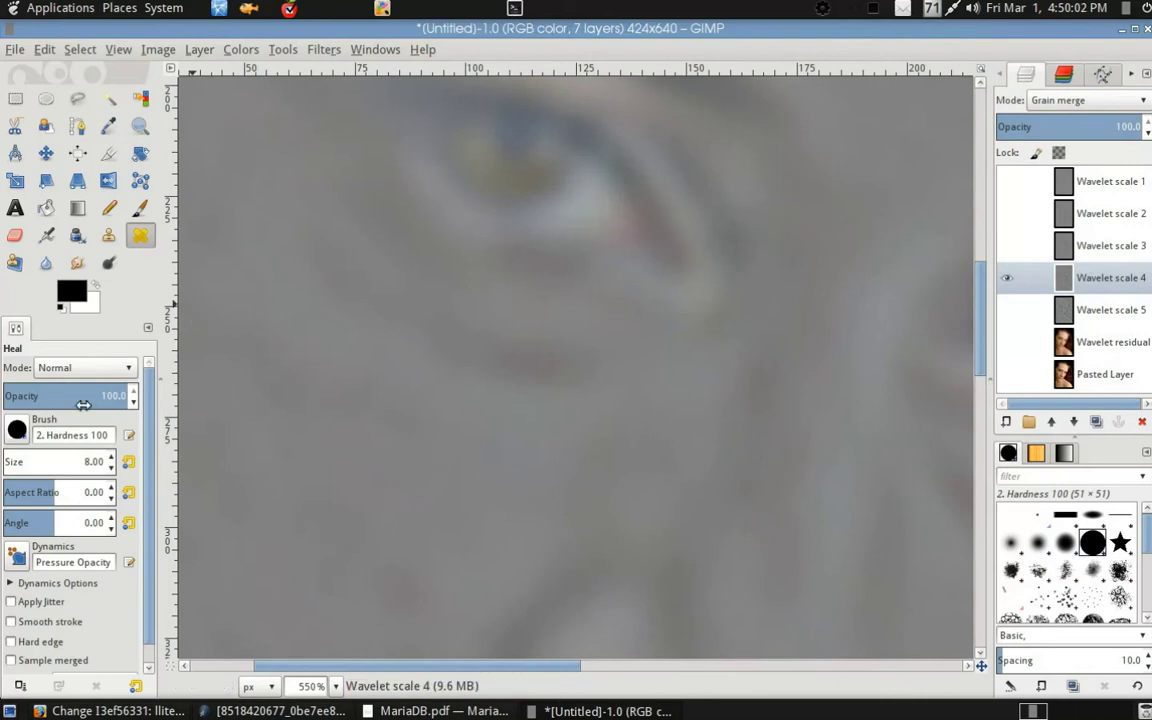
pyautogui.doubleClick(86, 462)
pyautogui.write('20')
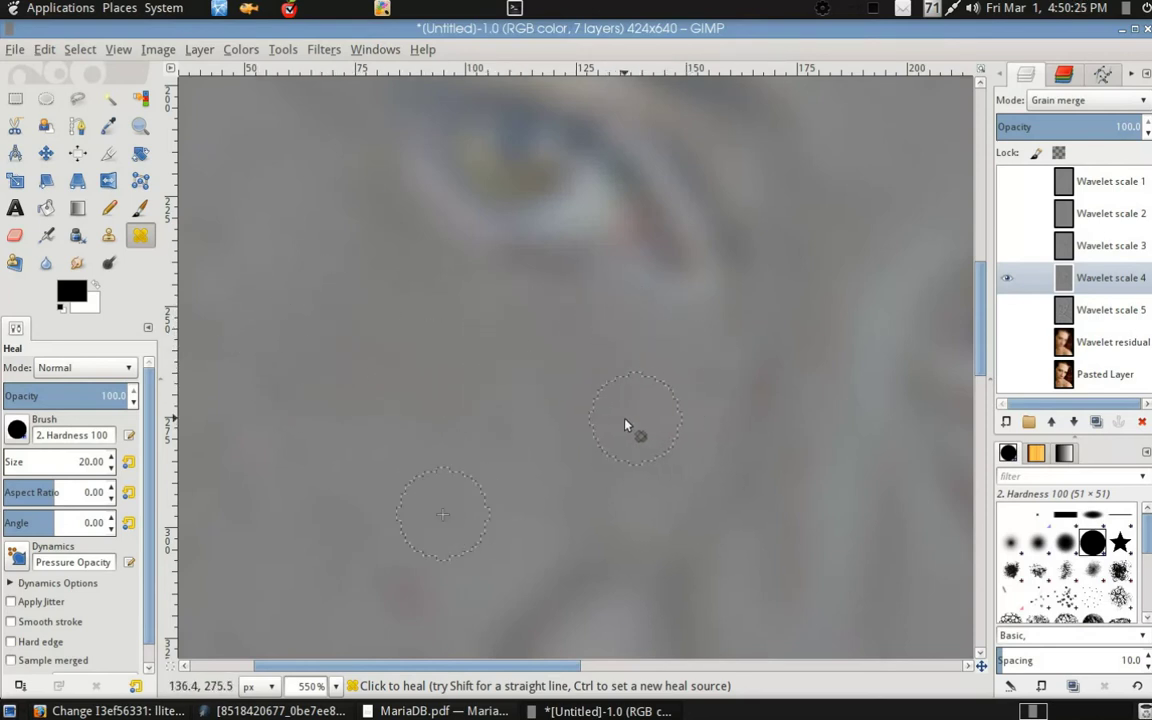
pyautogui.hscroll(5, 630, 400)
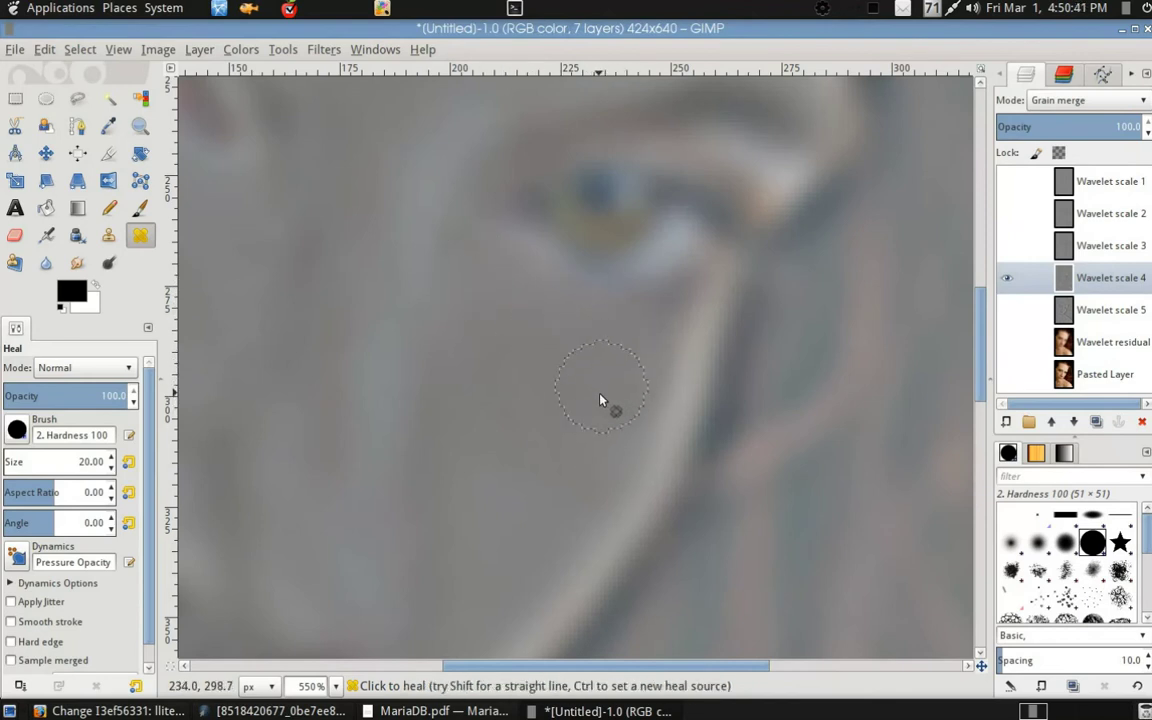
pyautogui.keyDown('ctrl'); pyautogui.scroll(-1, 540, 404); pyautogui.keyUp('ctrl')
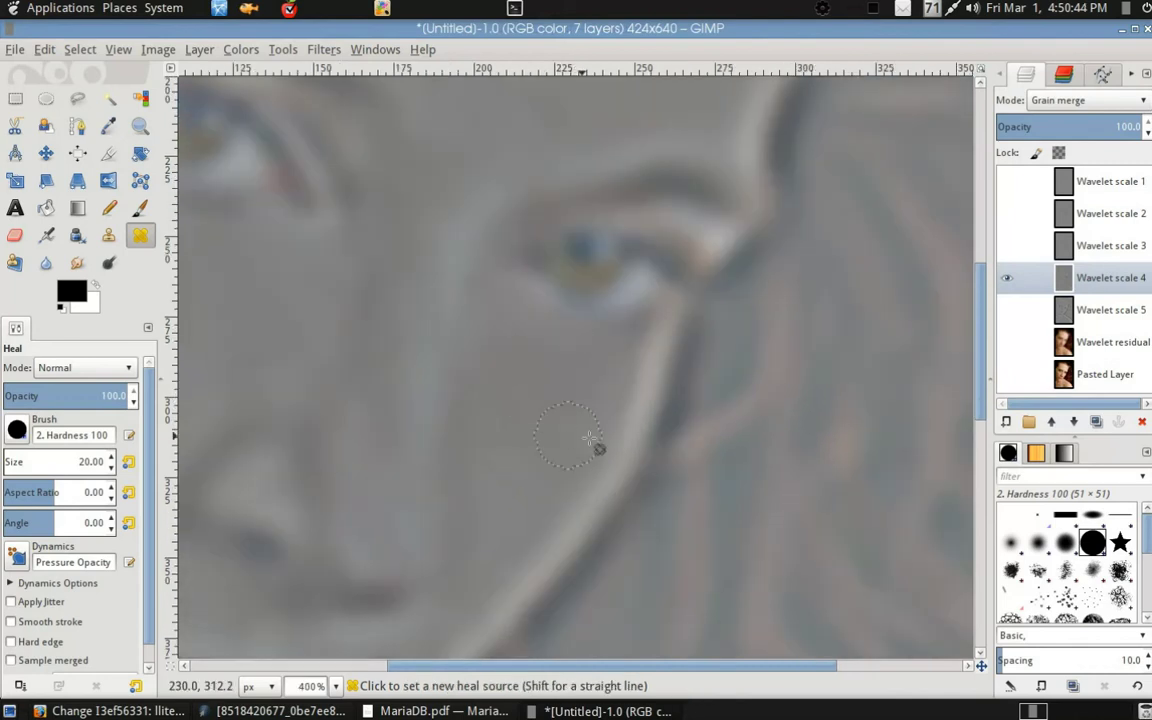
# Step: Solo Wavelet scale 5, sample clean cheek skin, and heal the dark specks under the eye
pyautogui.click(1008, 309)
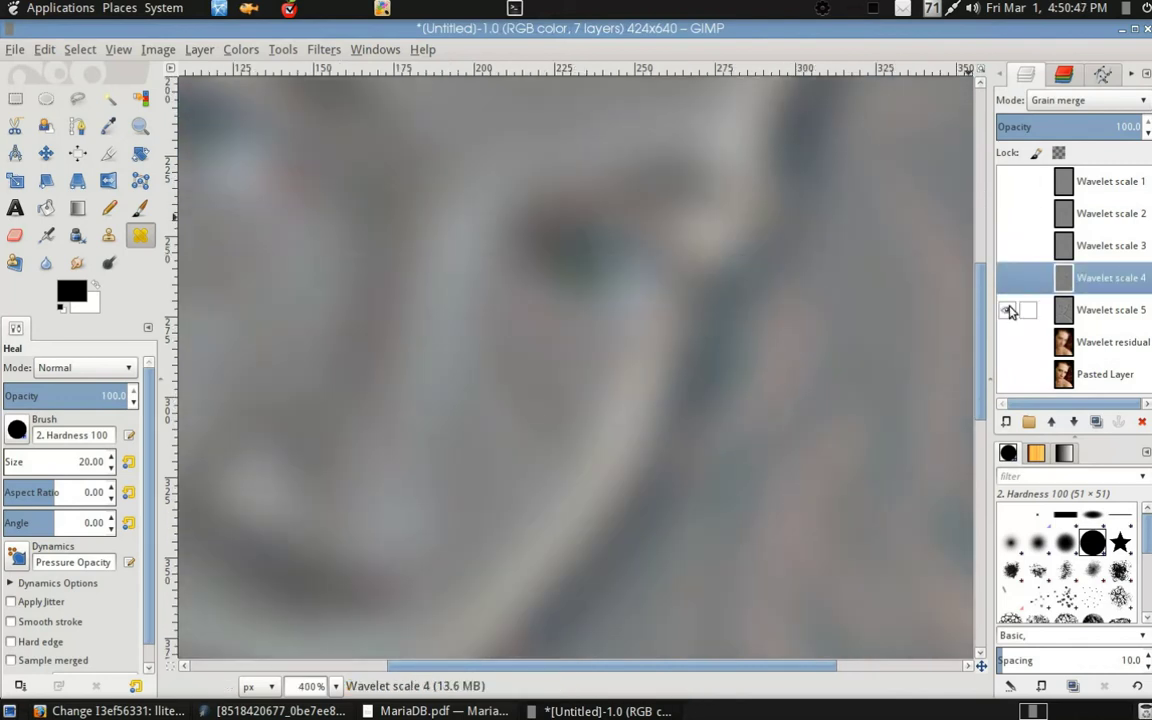
pyautogui.click(1010, 309)
pyautogui.keyDown('ctrl'); pyautogui.scroll(3, 555, 378); pyautogui.keyUp('ctrl')
pyautogui.keyDown('ctrl'); pyautogui.scroll(-2, 442, 342); pyautogui.keyUp('ctrl')
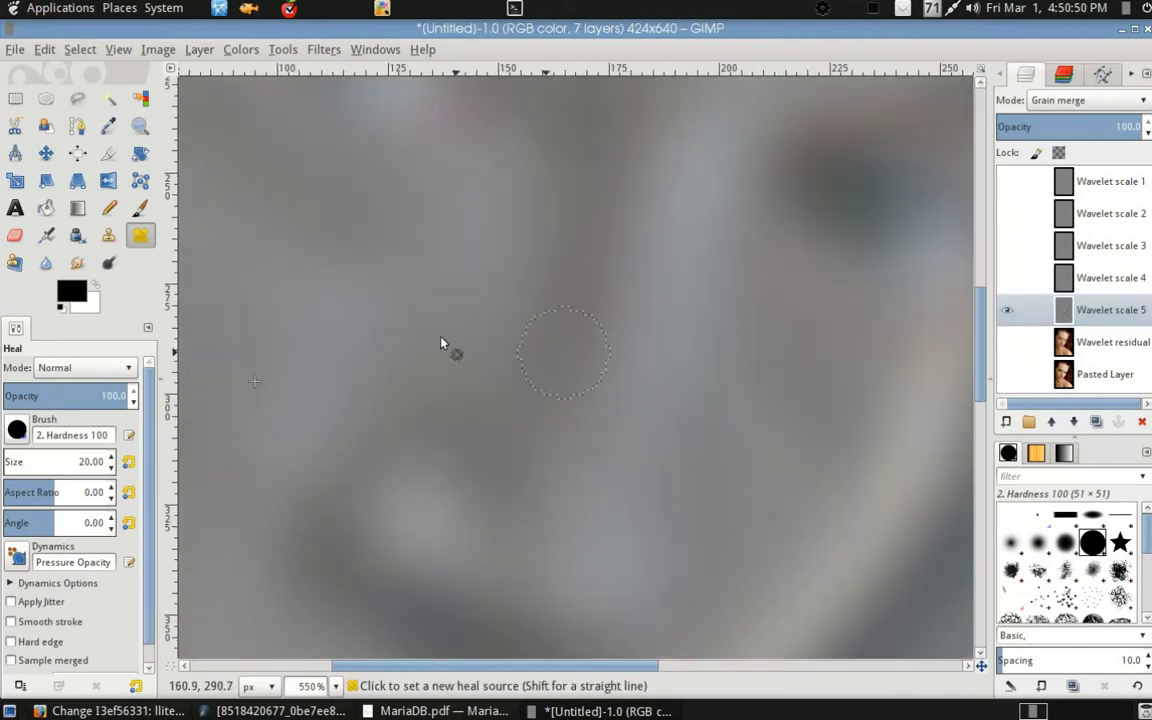
pyautogui.keyDown('ctrl'); pyautogui.click(408, 548); pyautogui.keyUp('ctrl')
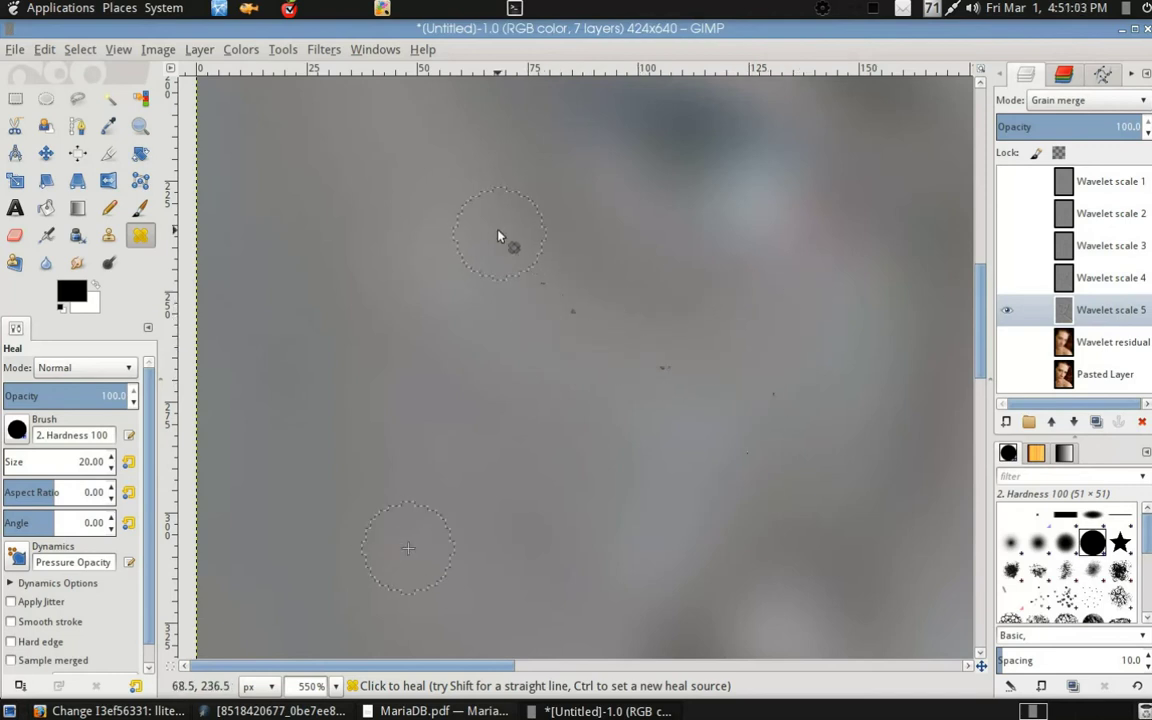
pyautogui.scroll(-1, 708, 407)
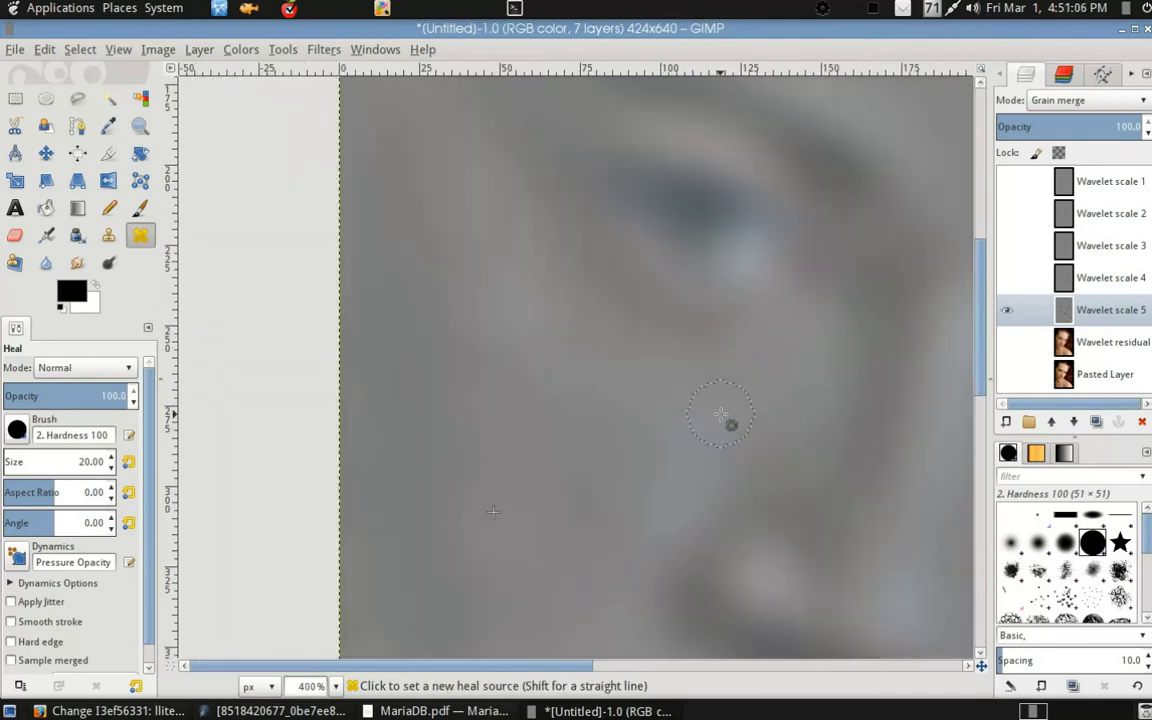
pyautogui.scroll(-1, 690, 425)
pyautogui.click(660, 428)
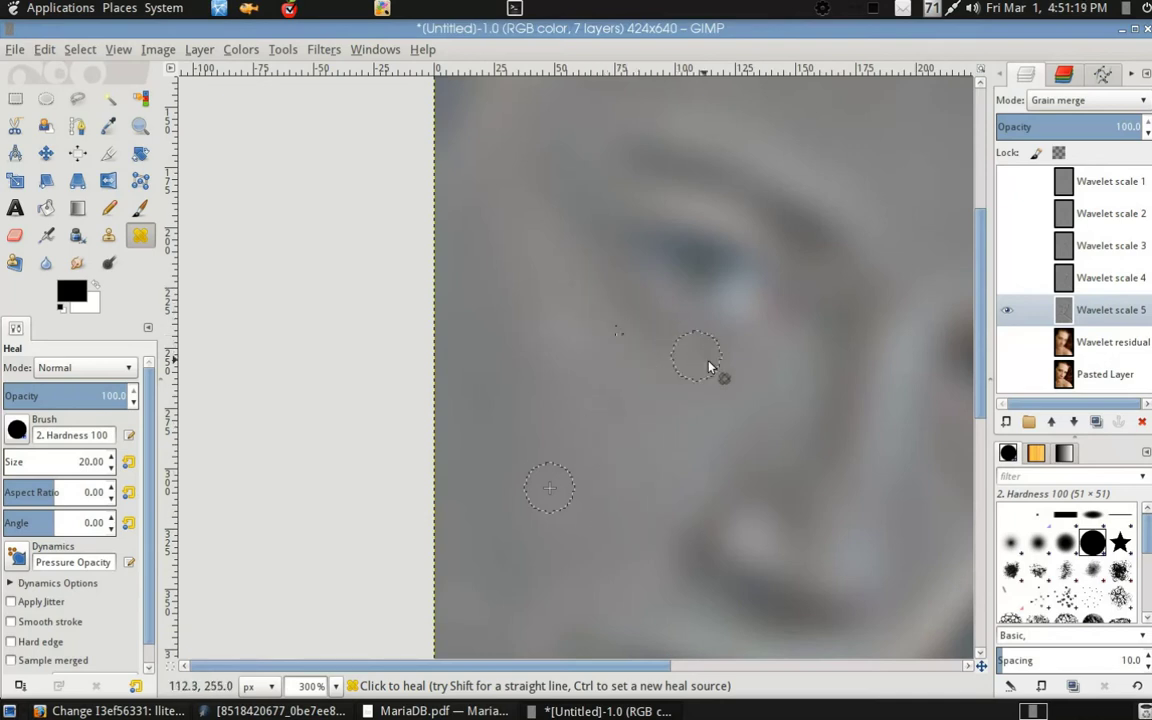
pyautogui.hscroll(5, 800, 480)
pyautogui.scroll(-1, 795, 450)
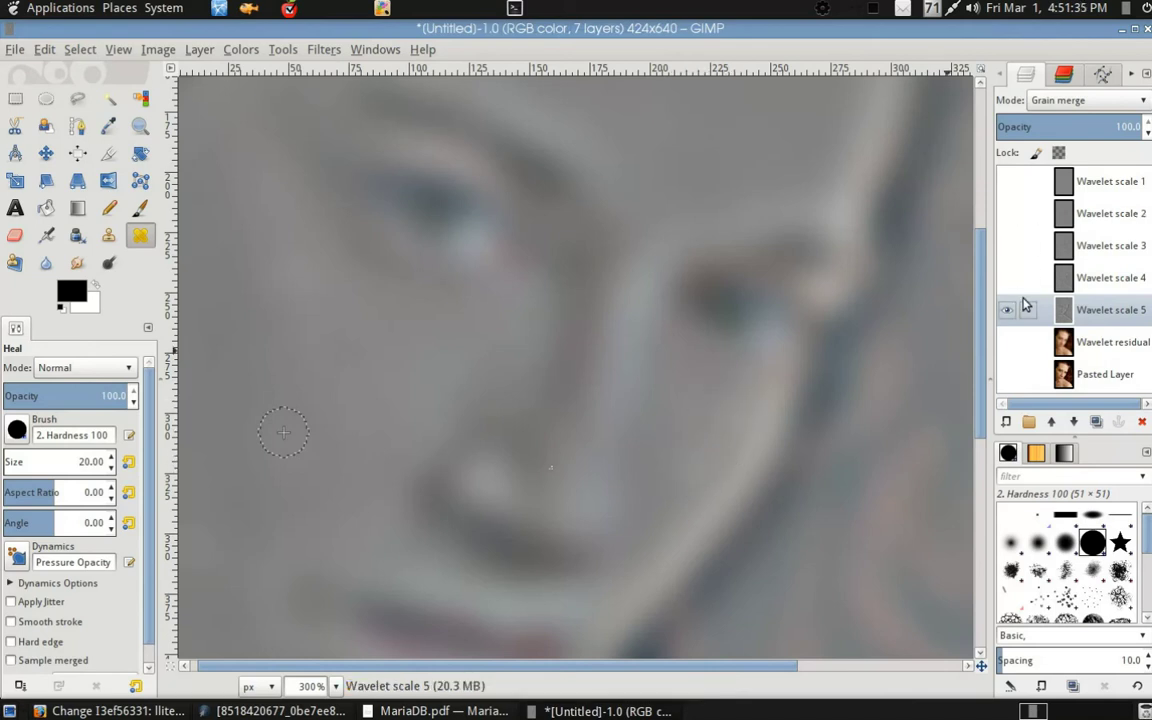
# Step: Check the residual layer, then solo Wavelet scale 2 and sample smooth cheek skin
pyautogui.keyDown('shift'); pyautogui.click(1007, 342); pyautogui.keyUp('shift')
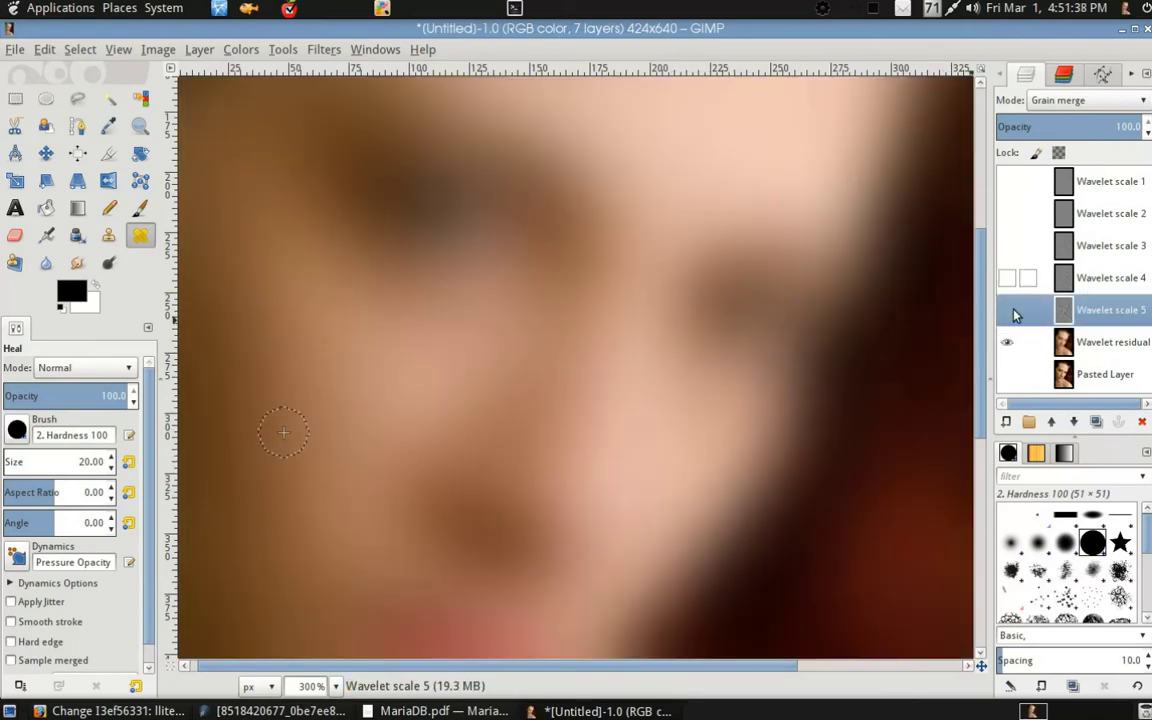
pyautogui.keyDown('shift'); pyautogui.click(1008, 342); pyautogui.keyUp('shift')
pyautogui.click(1100, 213)
pyautogui.keyDown('shift'); pyautogui.click(1007, 213); pyautogui.keyUp('shift')
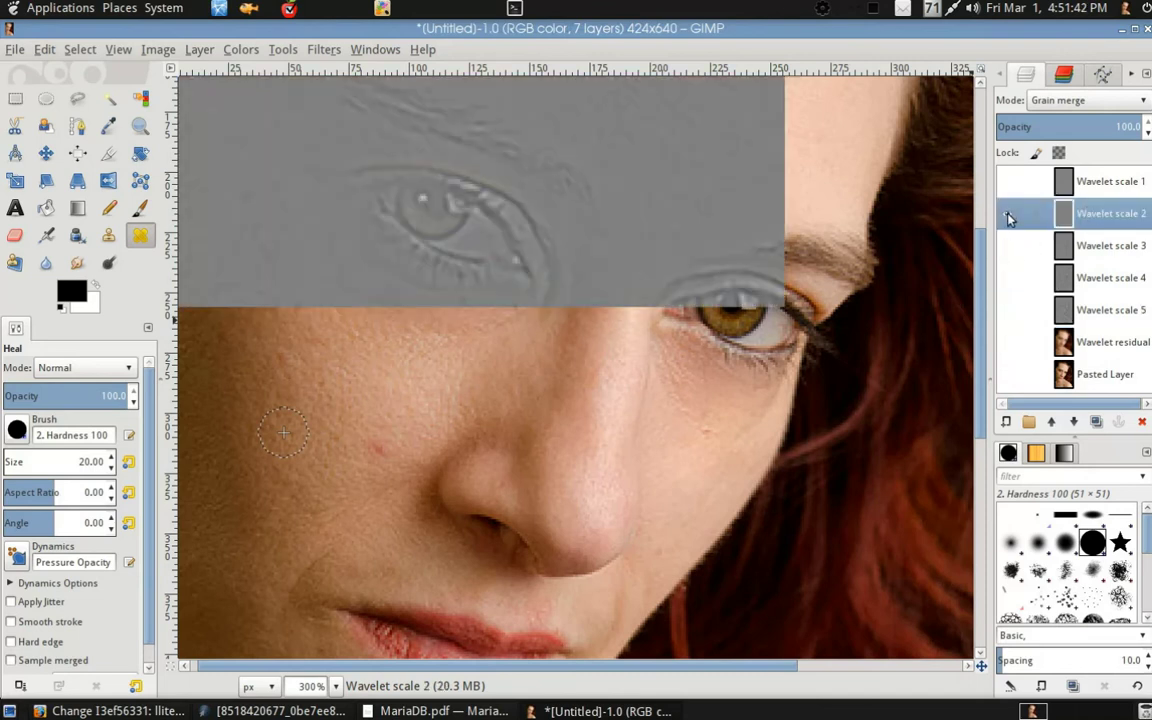
pyautogui.scroll(1, 667, 462)
pyautogui.keyDown('ctrl'); pyautogui.click(703, 480); pyautogui.keyUp('ctrl')
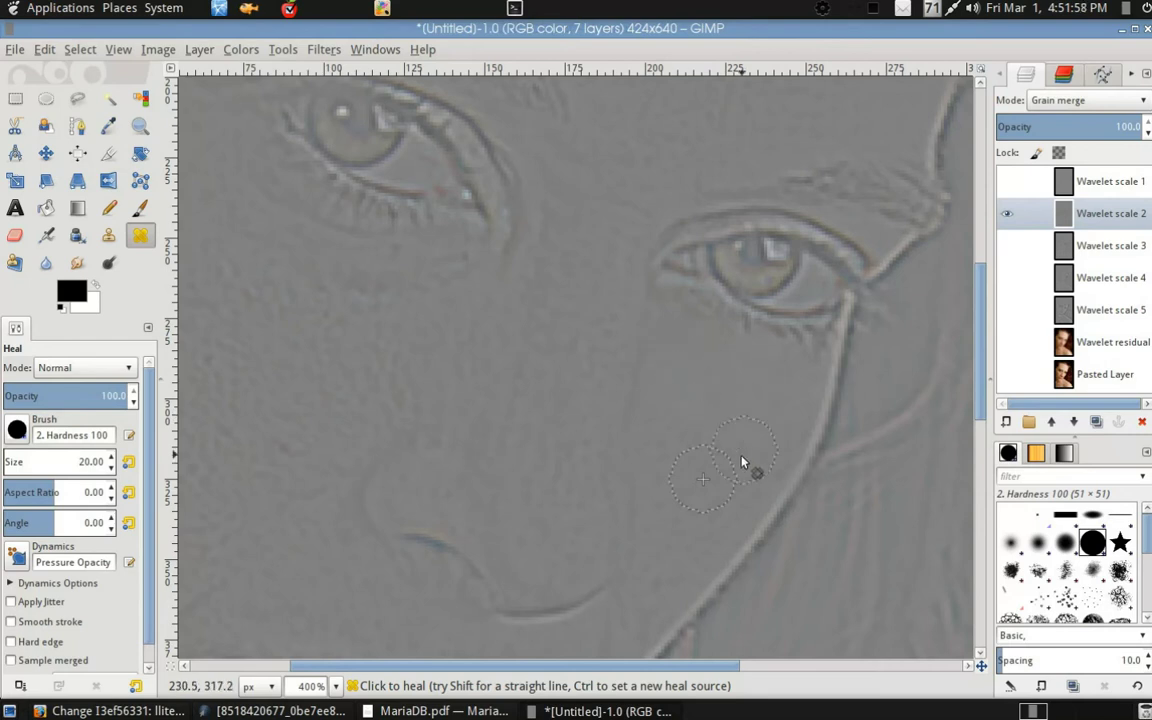
# Step: Heal the under-eye shadow on Wavelet scale 2 using fresh sources below the eye
pyautogui.hscroll(-5, 667, 410)
pyautogui.scroll(1, 667, 410)
pyautogui.keyDown('ctrl'); pyautogui.click(677, 440); pyautogui.keyUp('ctrl')
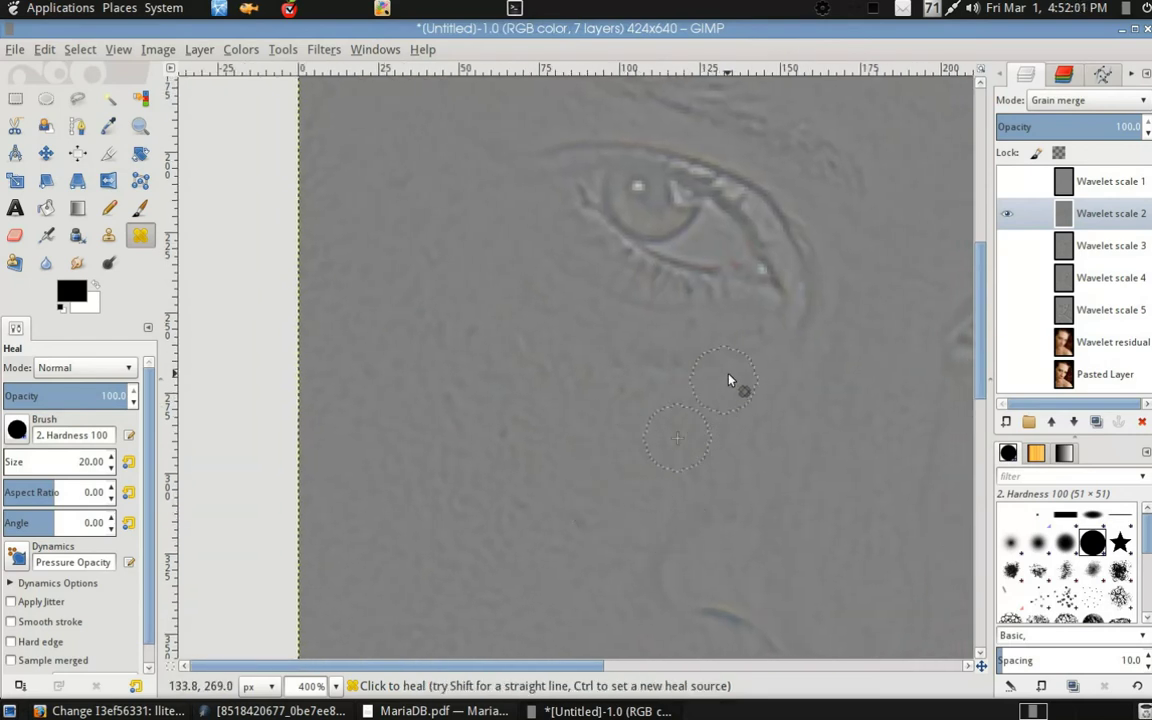
pyautogui.moveTo(748, 365)
pyautogui.mouseDown()
pyautogui.moveTo(674, 386)
pyautogui.moveTo(609, 368)
pyautogui.mouseUp()
pyautogui.click(540, 340)
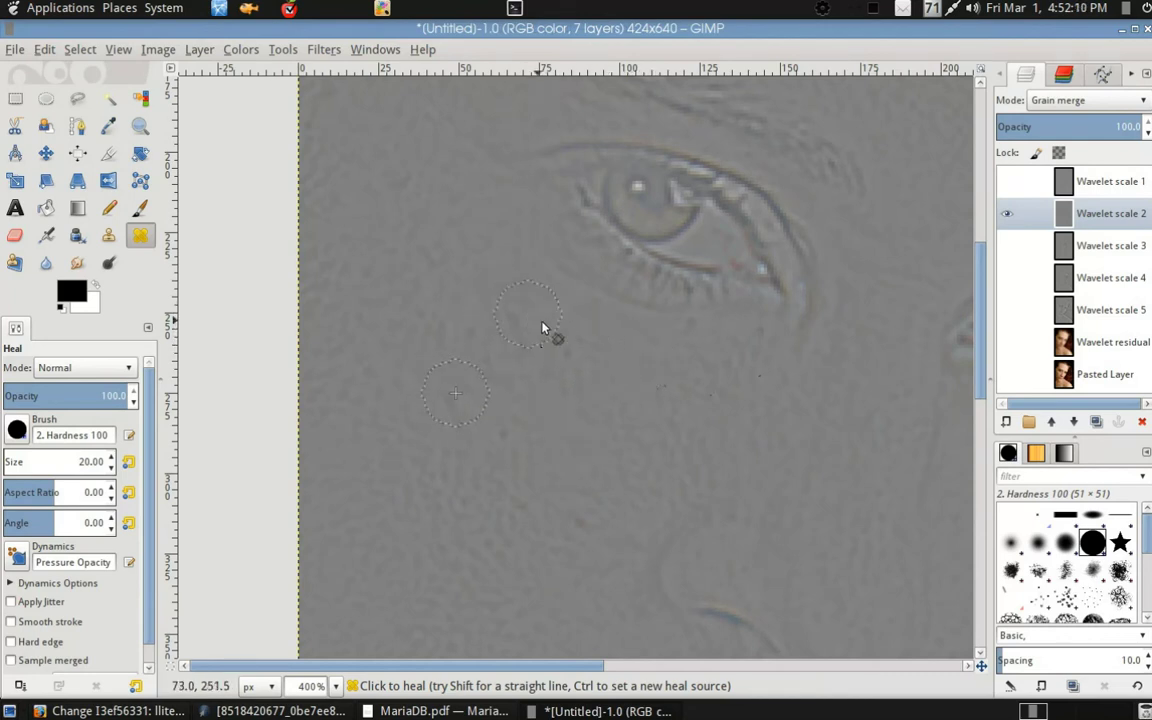
pyautogui.keyDown('ctrl'); pyautogui.click(567, 345); pyautogui.keyUp('ctrl')
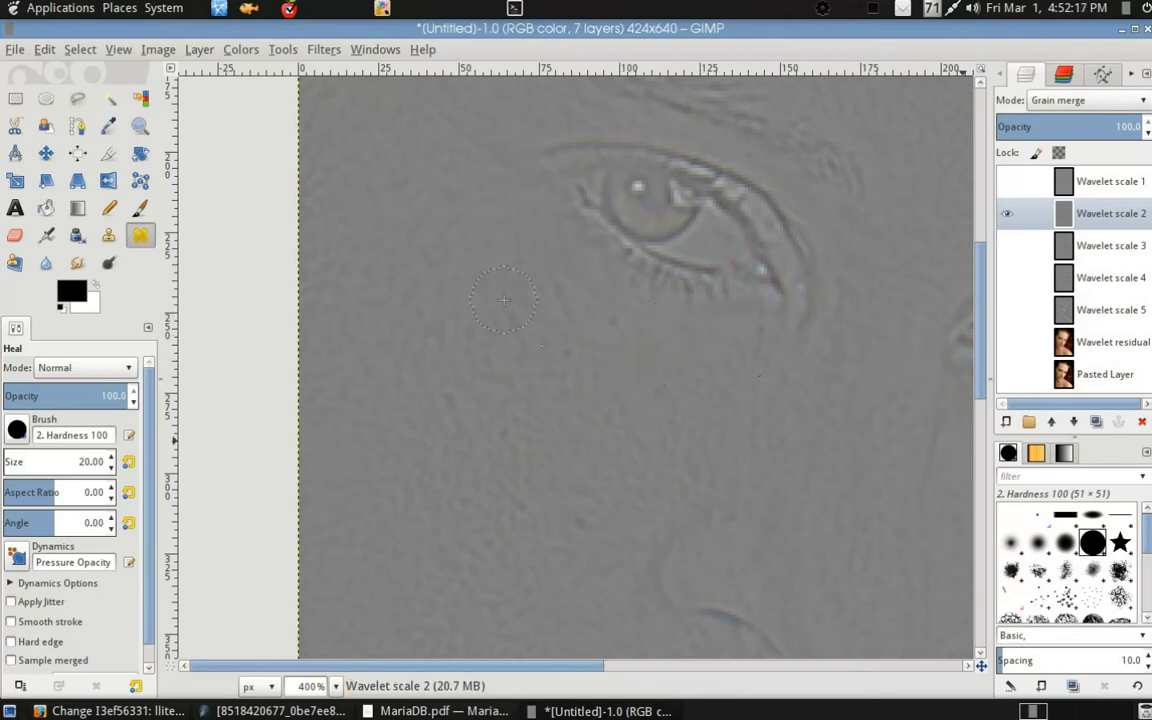
# Step: Toggle the full photo on and off to compare the healed scale 2 layer
pyautogui.keyDown('shift'); pyautogui.click(1008, 214); pyautogui.keyUp('shift')
pyautogui.keyDown('shift'); pyautogui.click(1008, 214); pyautogui.keyUp('shift')
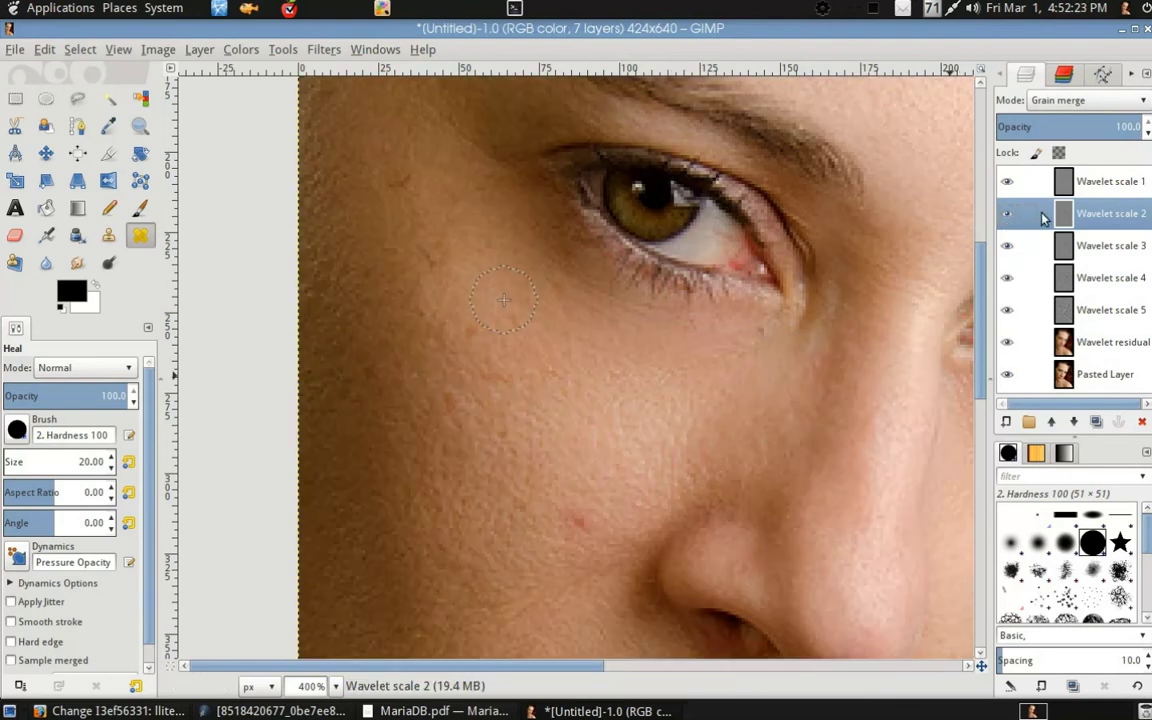
pyautogui.keyDown('shift'); pyautogui.click(1008, 214); pyautogui.keyUp('shift')
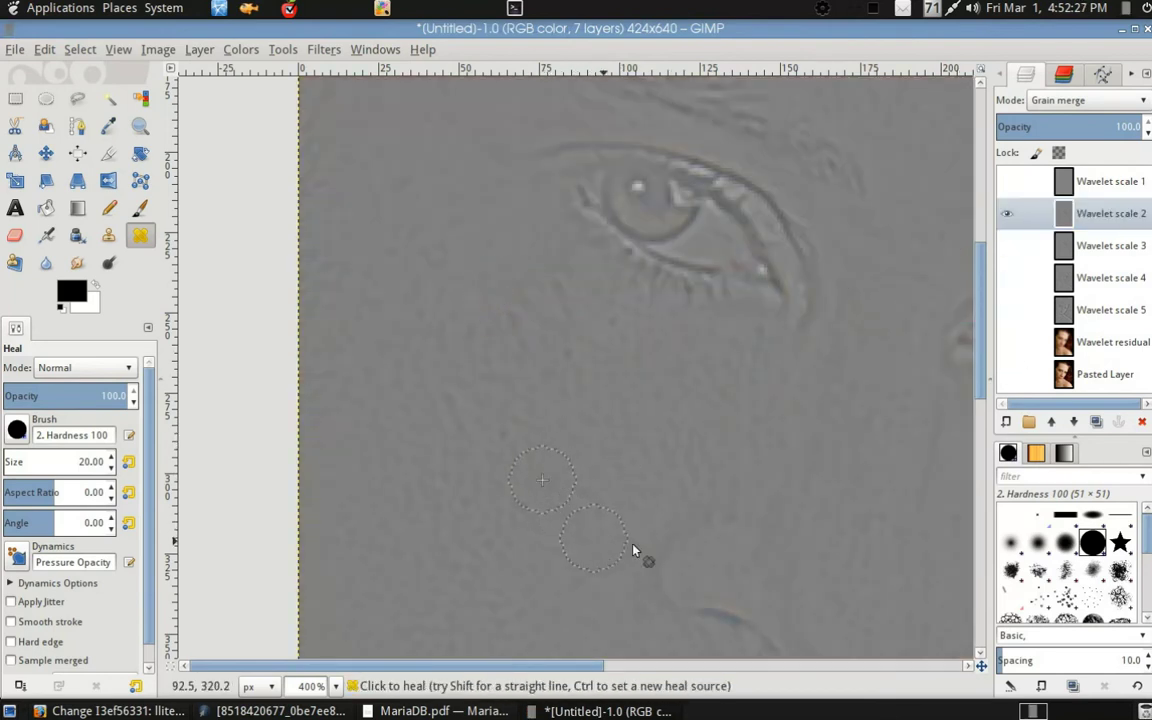
pyautogui.keyDown('shift'); pyautogui.click(1006, 215); pyautogui.keyUp('shift')
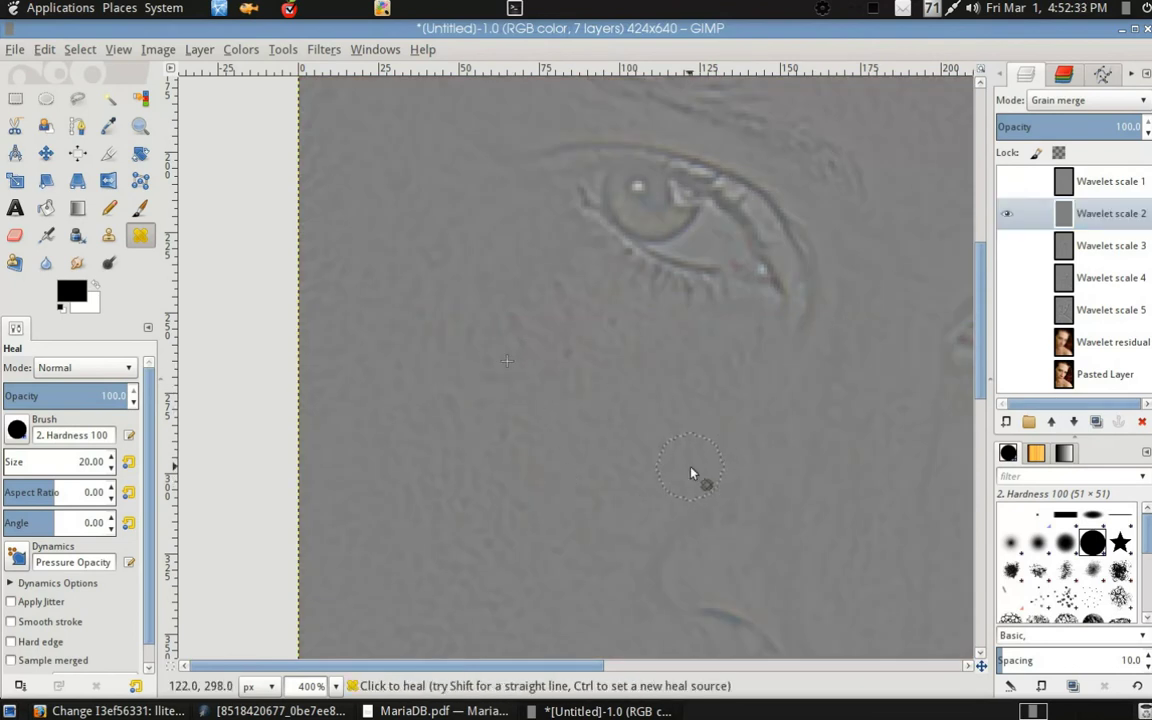
pyautogui.keyDown('ctrl'); pyautogui.click(475, 470); pyautogui.keyUp('ctrl')
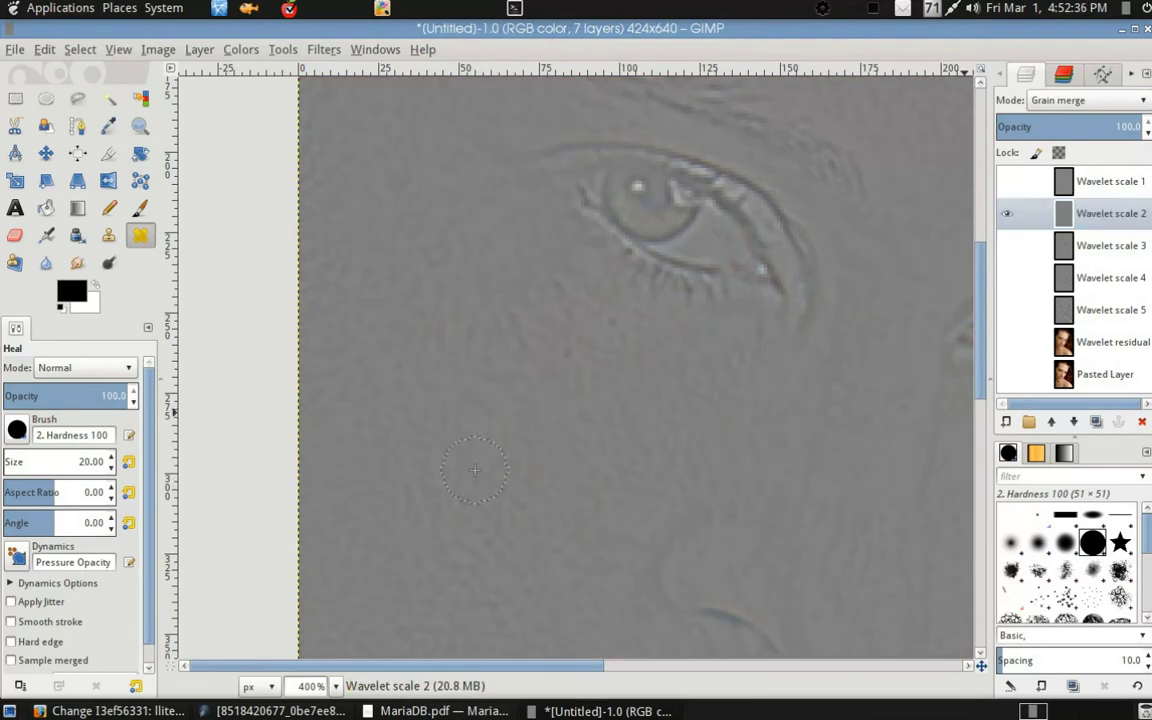
# Step: Solo Wavelet scale 3 and set a heal source on it
pyautogui.click(1010, 250)
pyautogui.keyDown('shift'); pyautogui.click(1006, 250); pyautogui.keyUp('shift')
pyautogui.keyDown('ctrl'); pyautogui.click(548, 437); pyautogui.keyUp('ctrl')
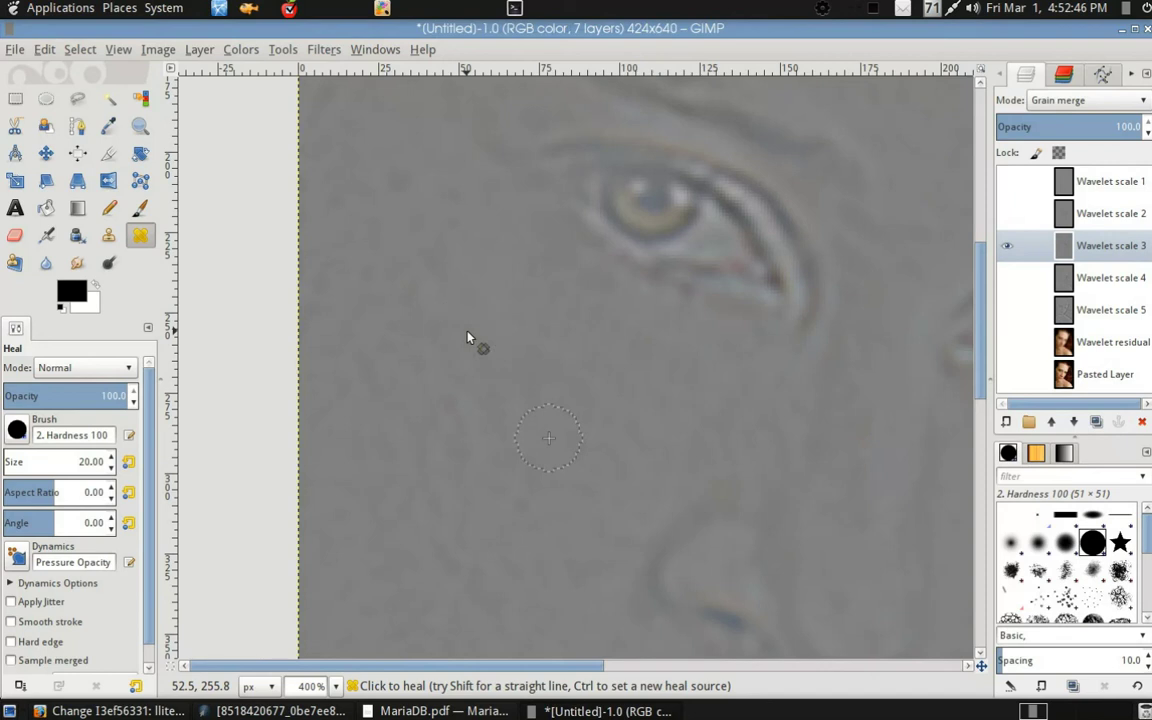
# Step: Heal below the eye on scale 3, then scale 4, and restore all seven layers
pyautogui.moveTo(705, 435)
pyautogui.mouseDown()
pyautogui.moveTo(643, 234)
pyautogui.moveTo(586, 278)
pyautogui.mouseUp()
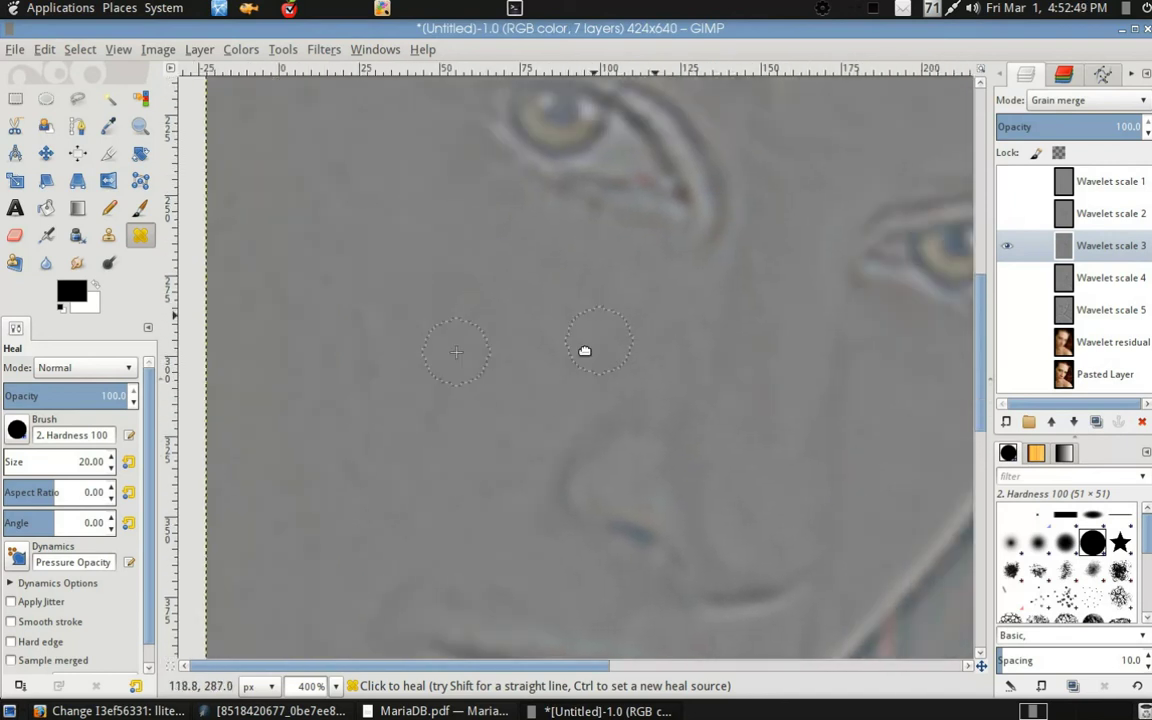
pyautogui.keyDown('shift'); pyautogui.click(1008, 278); pyautogui.keyUp('shift')
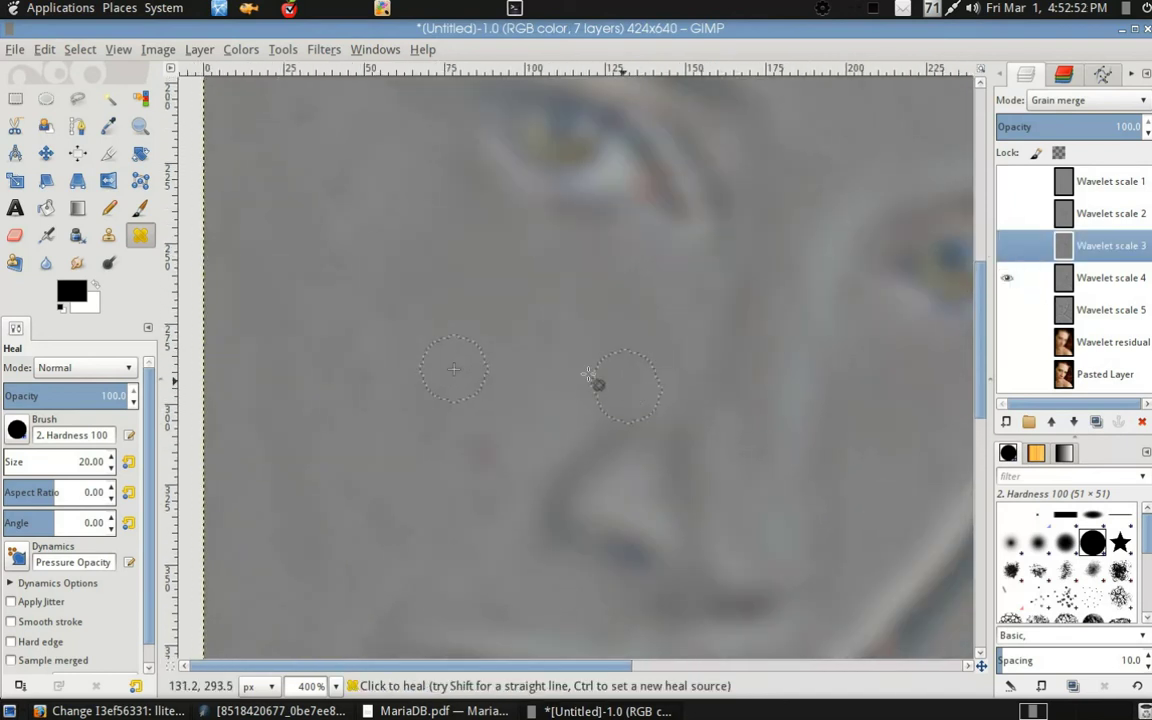
pyautogui.click(1110, 278)
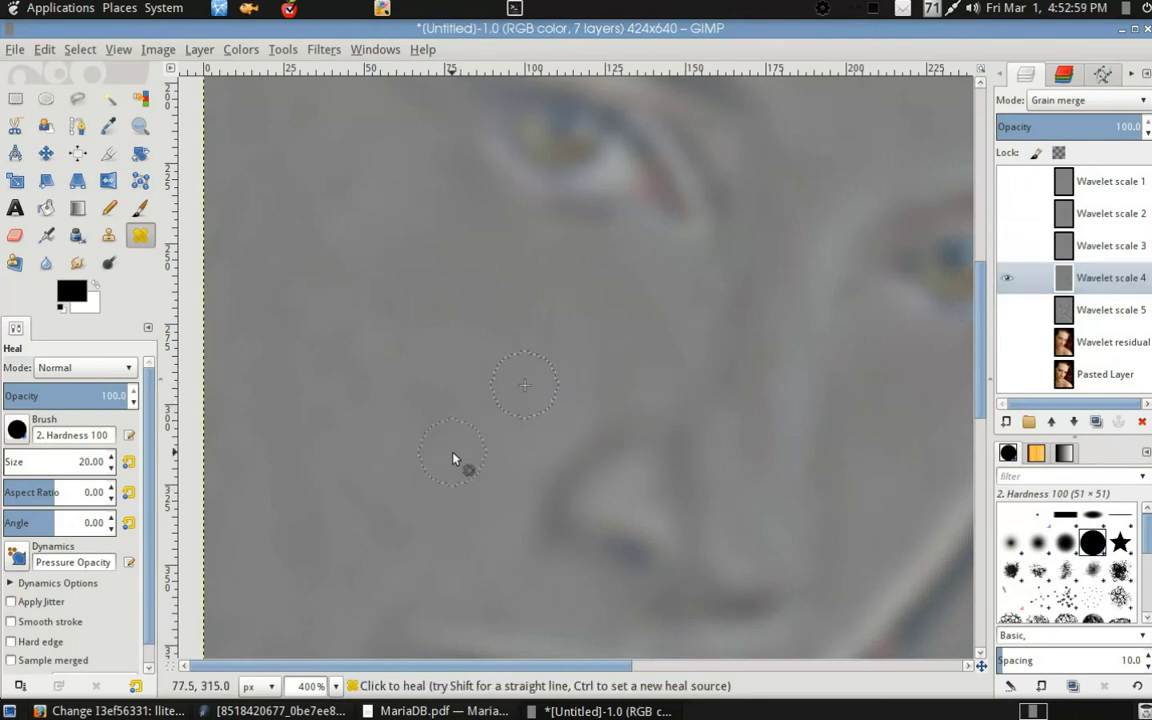
pyautogui.keyDown('shift'); pyautogui.click(1008, 280); pyautogui.keyUp('shift')
pyautogui.scroll(-1, 484, 383)
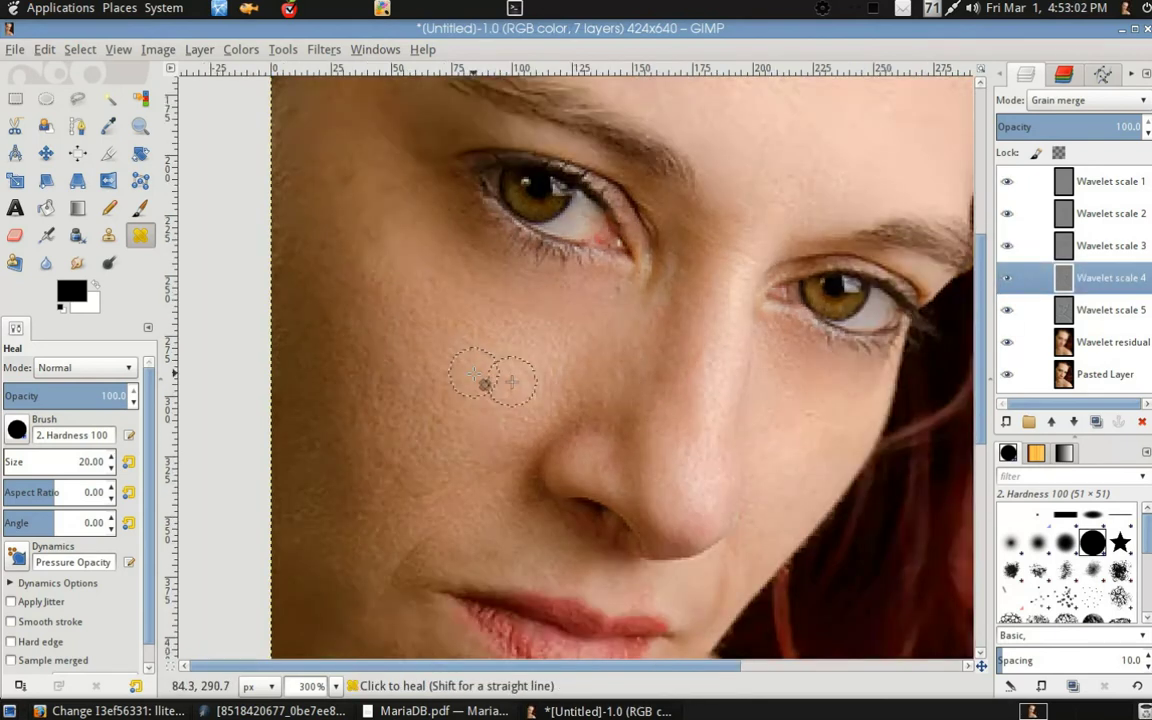